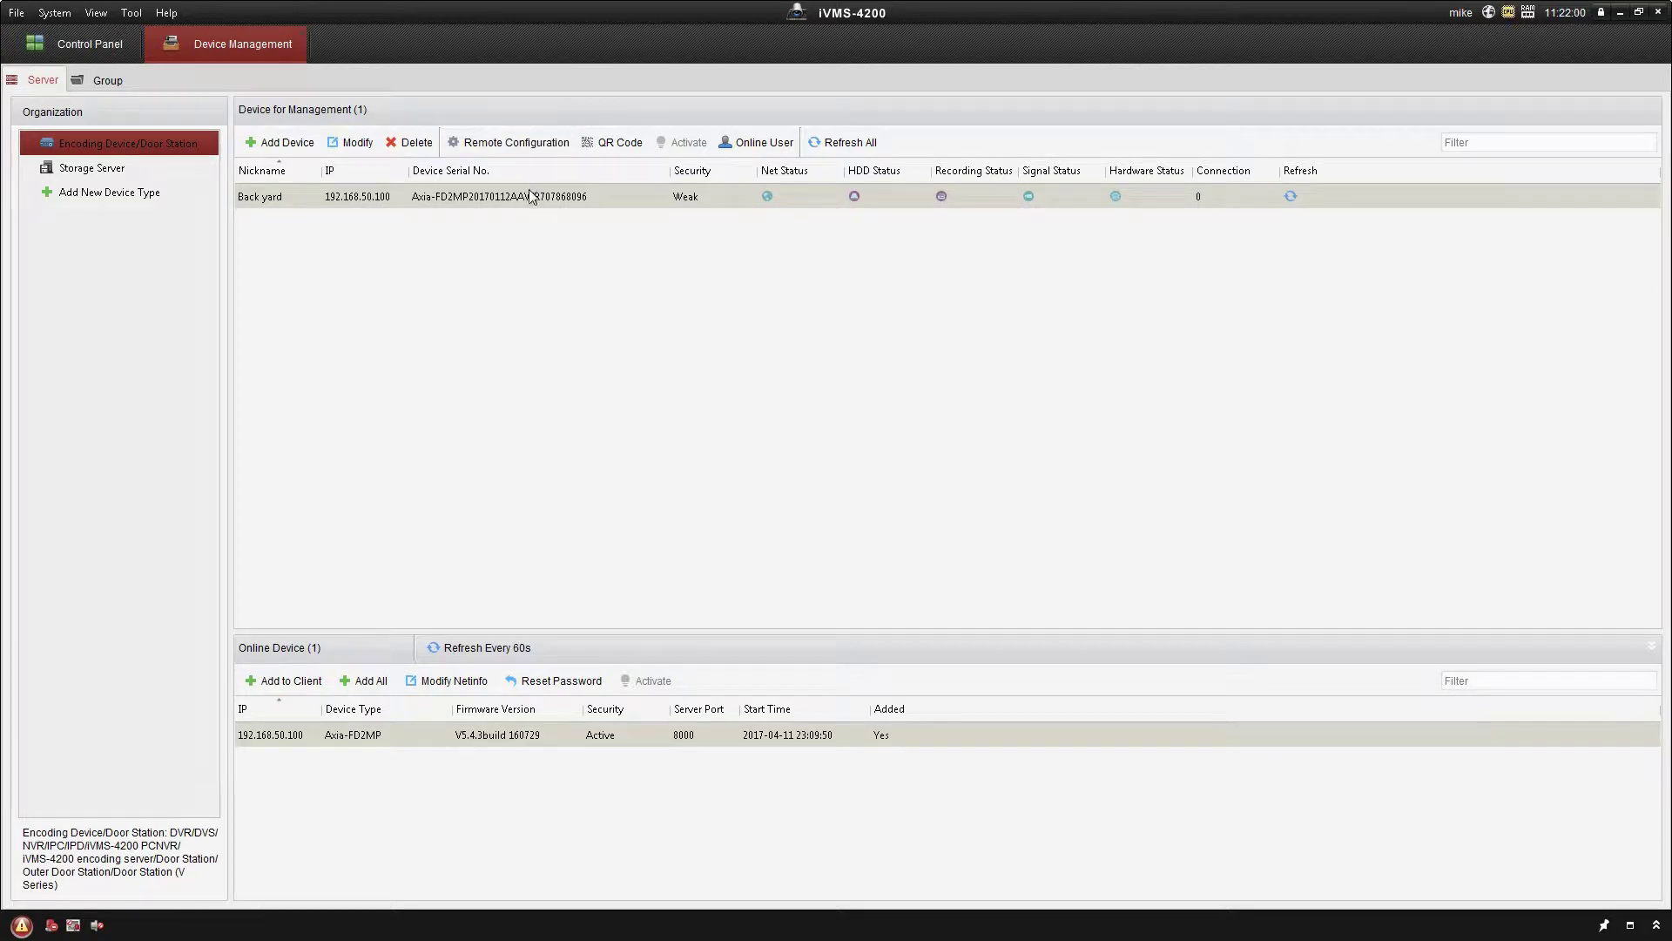
- Open the Back yard camera's remote configuration, select its serial number, and view the General parameters
left_click(516, 148)
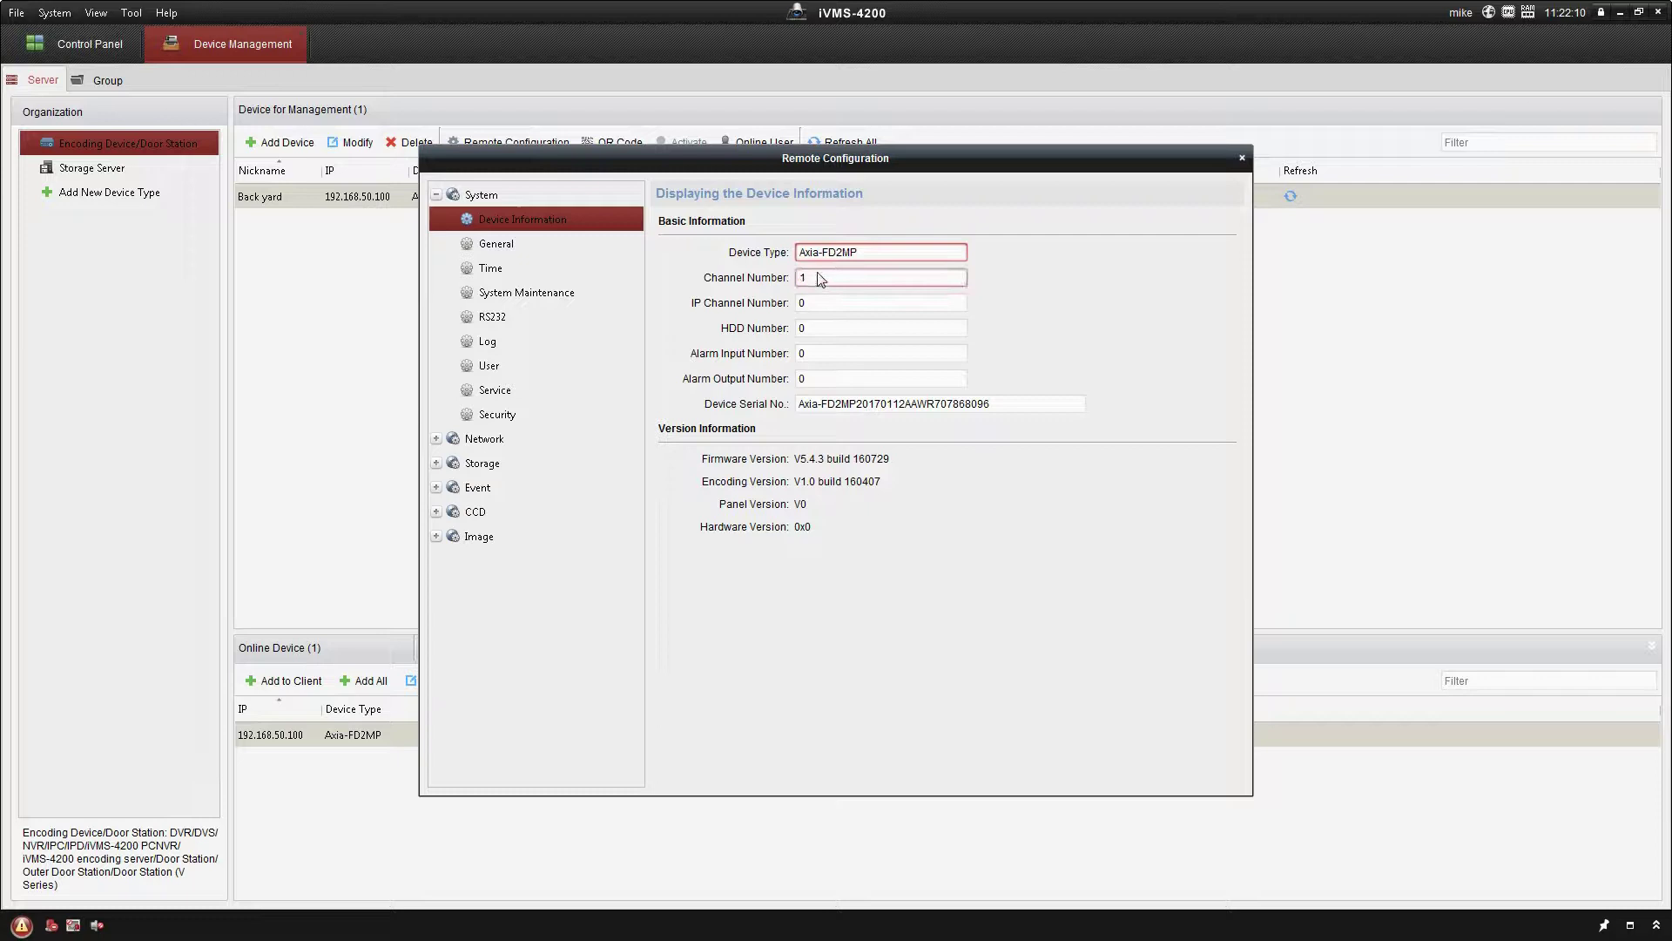
left_click(806, 253)
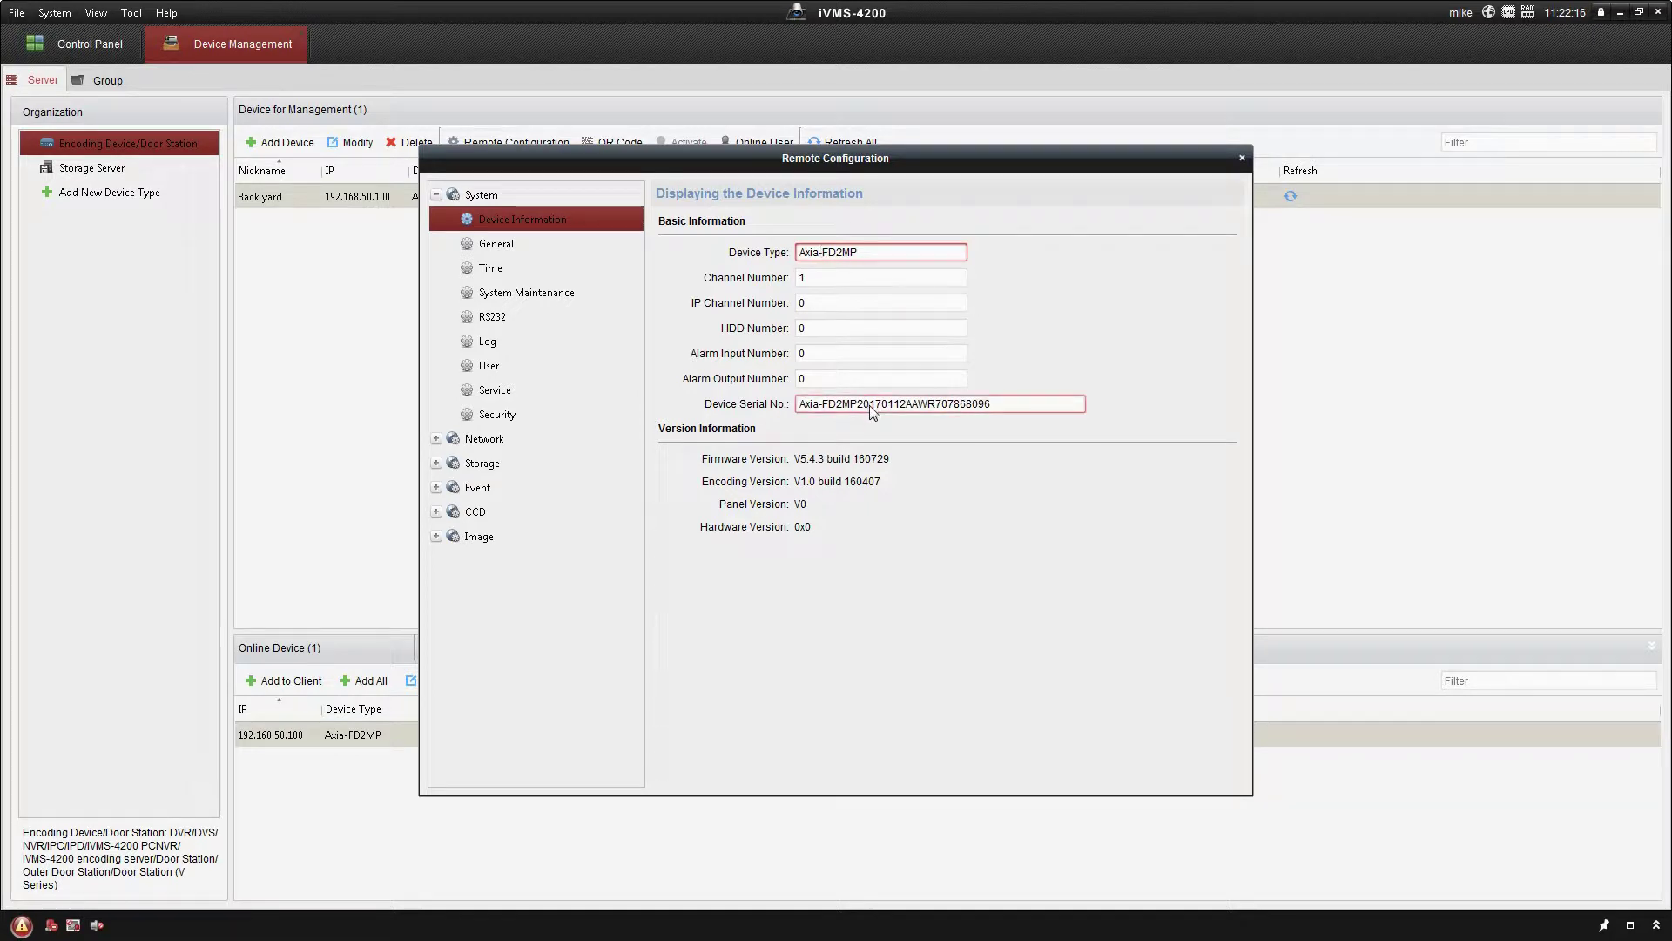
left_click_drag(1008, 410, 704, 383)
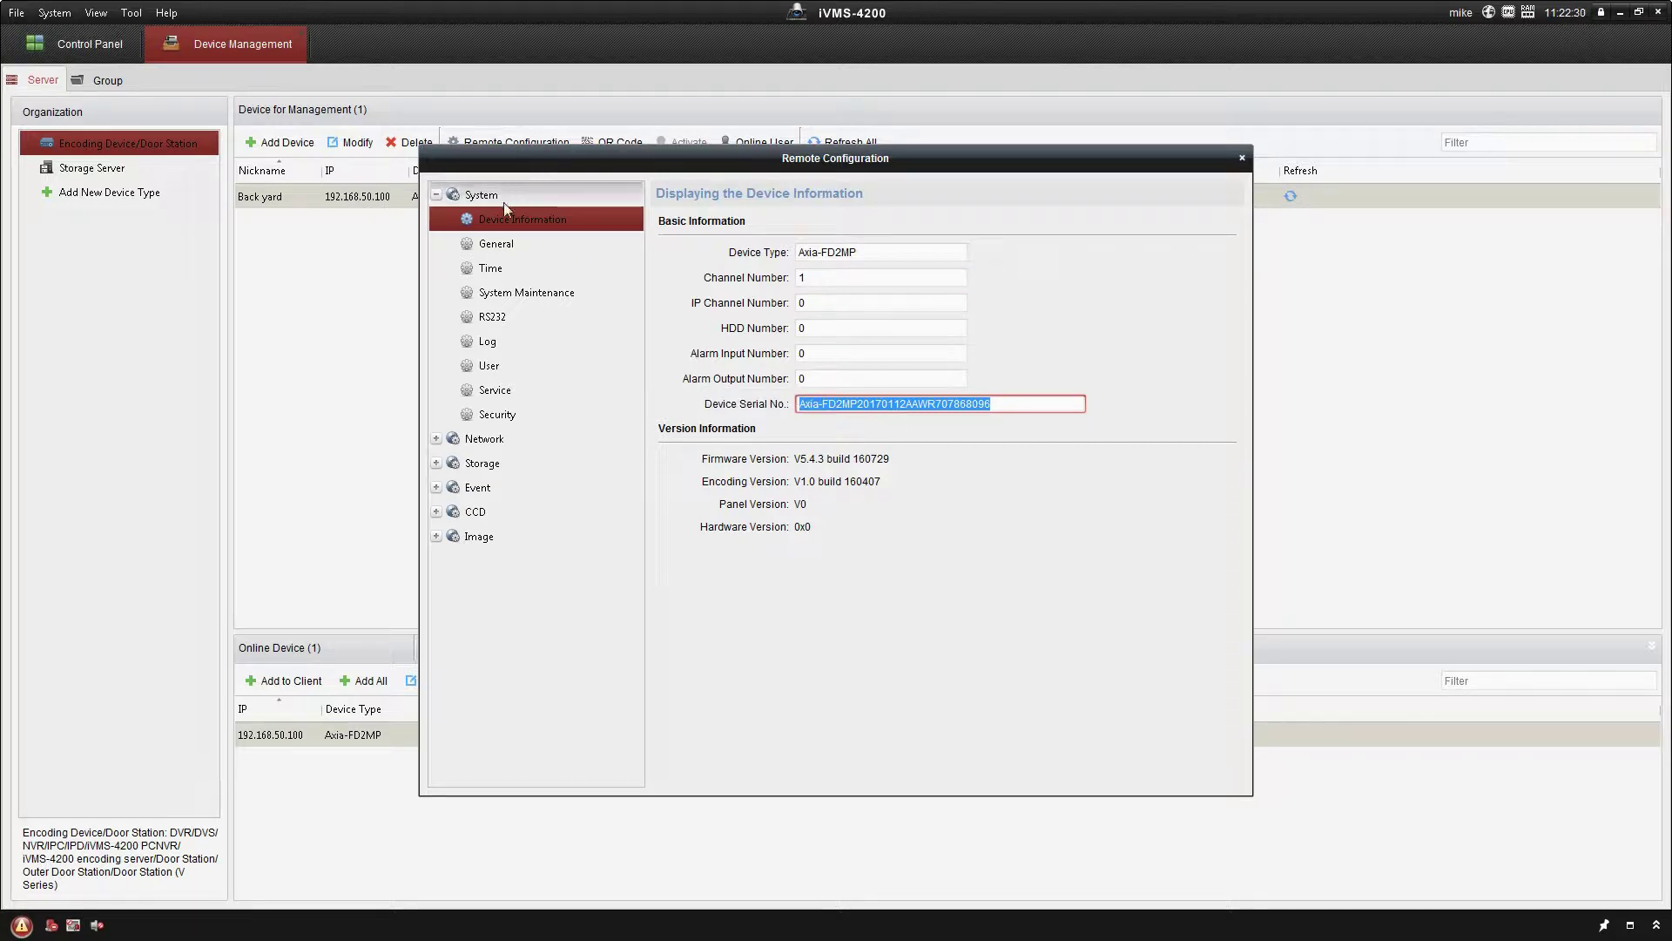
left_click(498, 245)
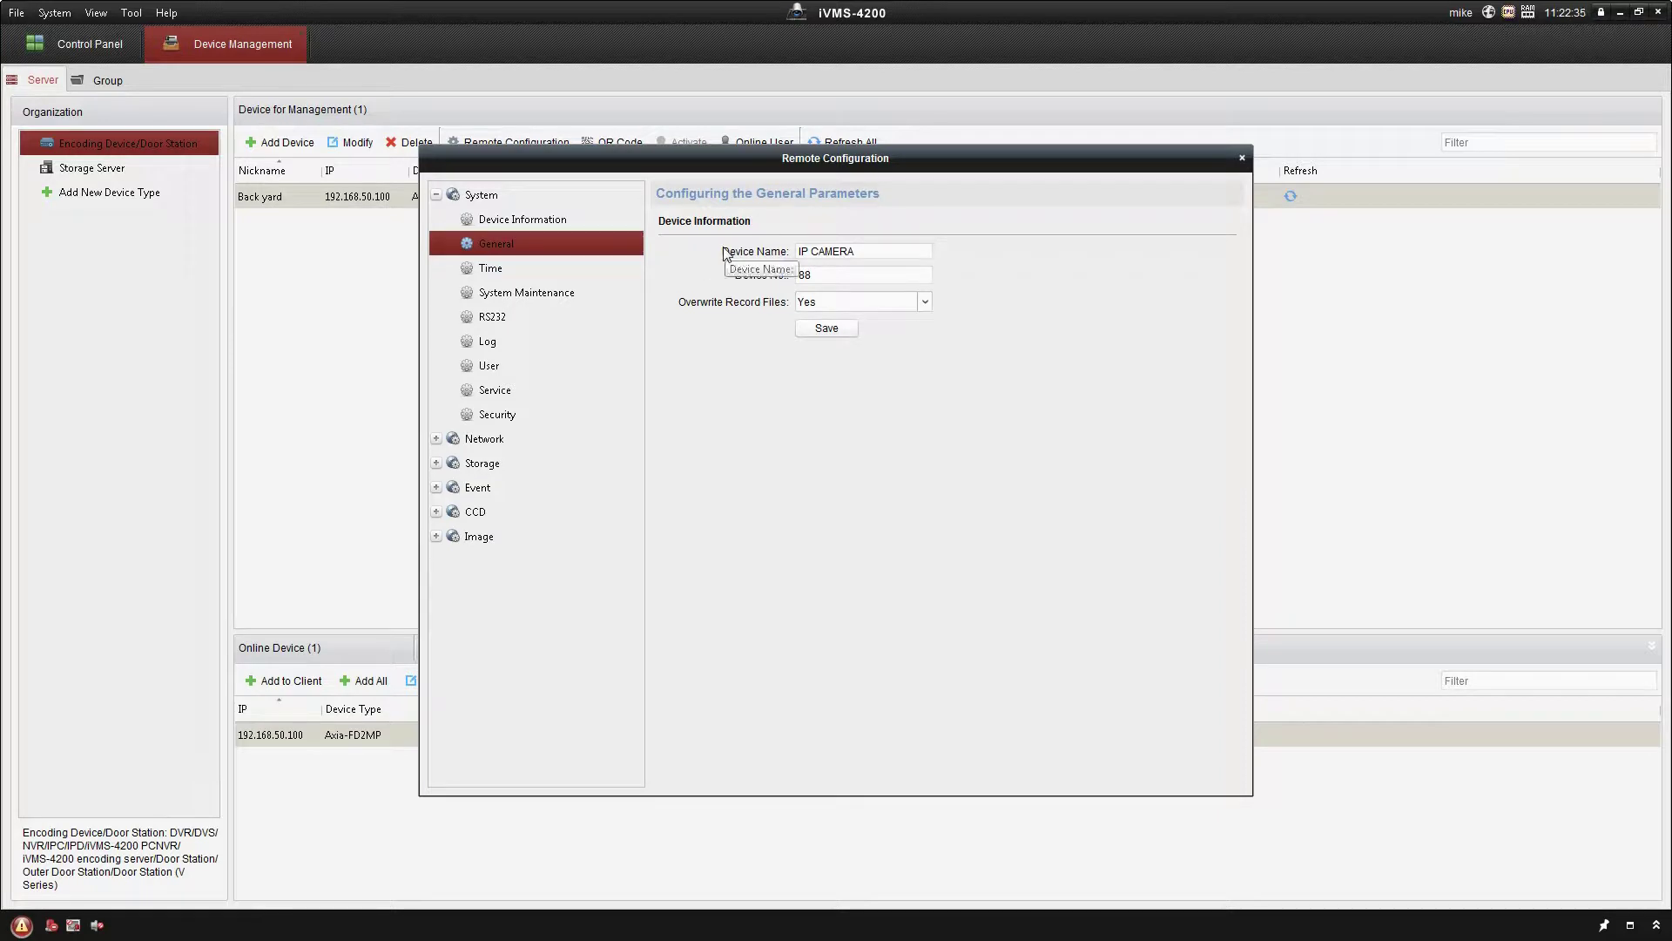
- Set the camera time zone to GMT-05:00 Eastern Time (US & Canada), NTP off, and save
left_click(874, 251)
left_click(506, 272)
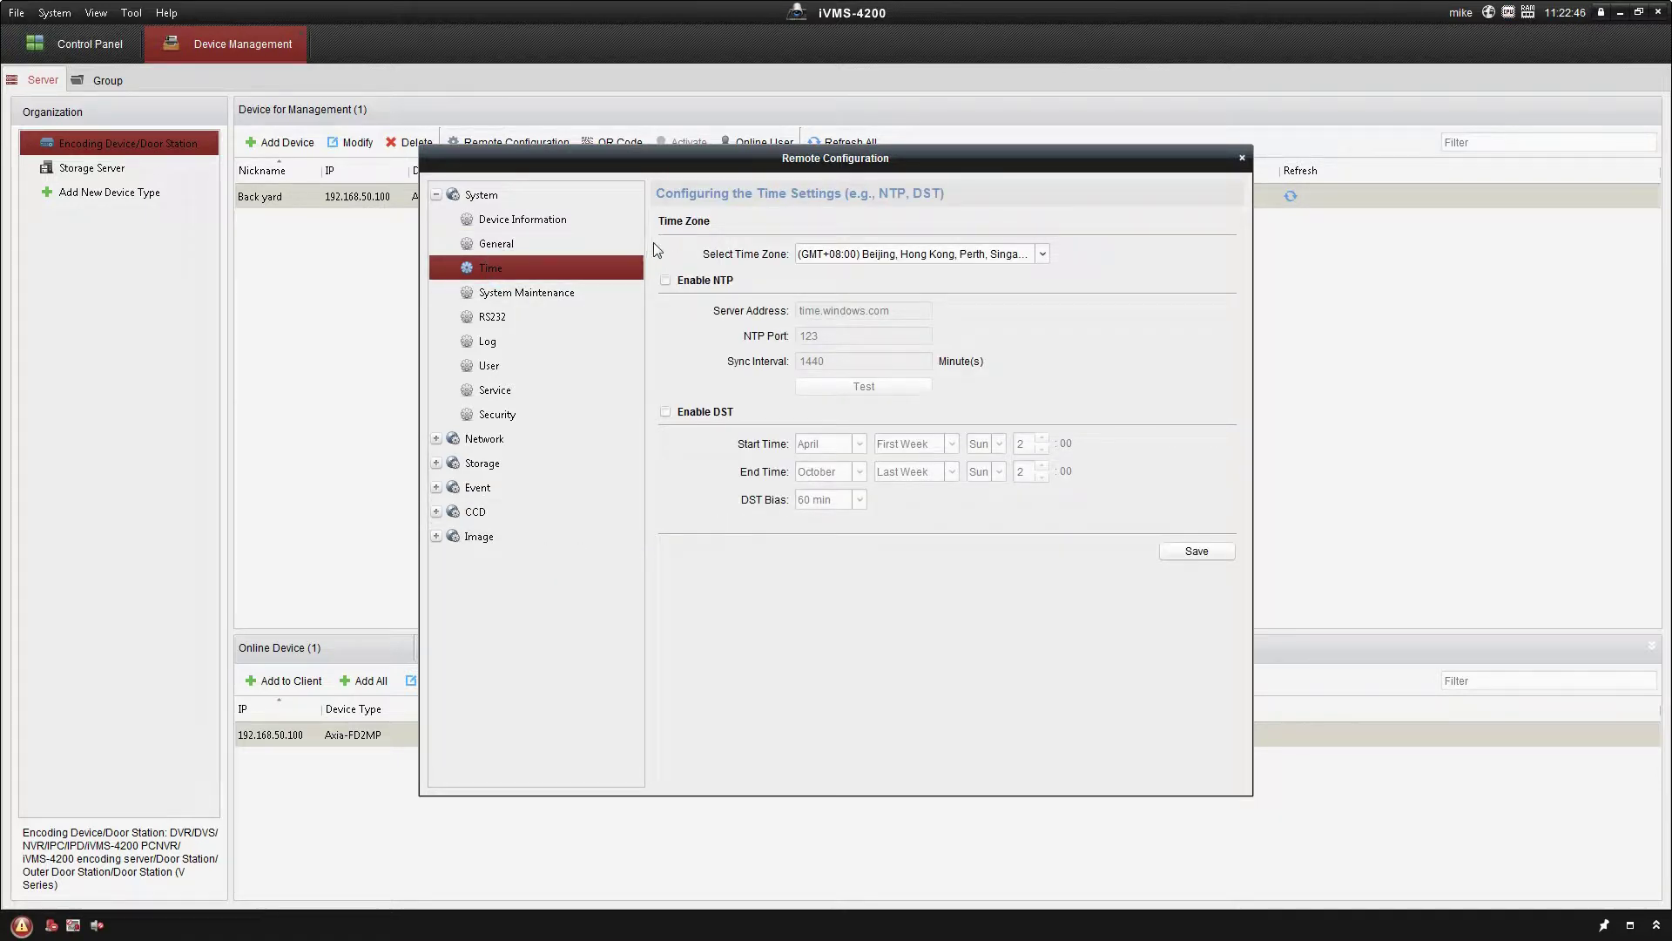
left_click(931, 254)
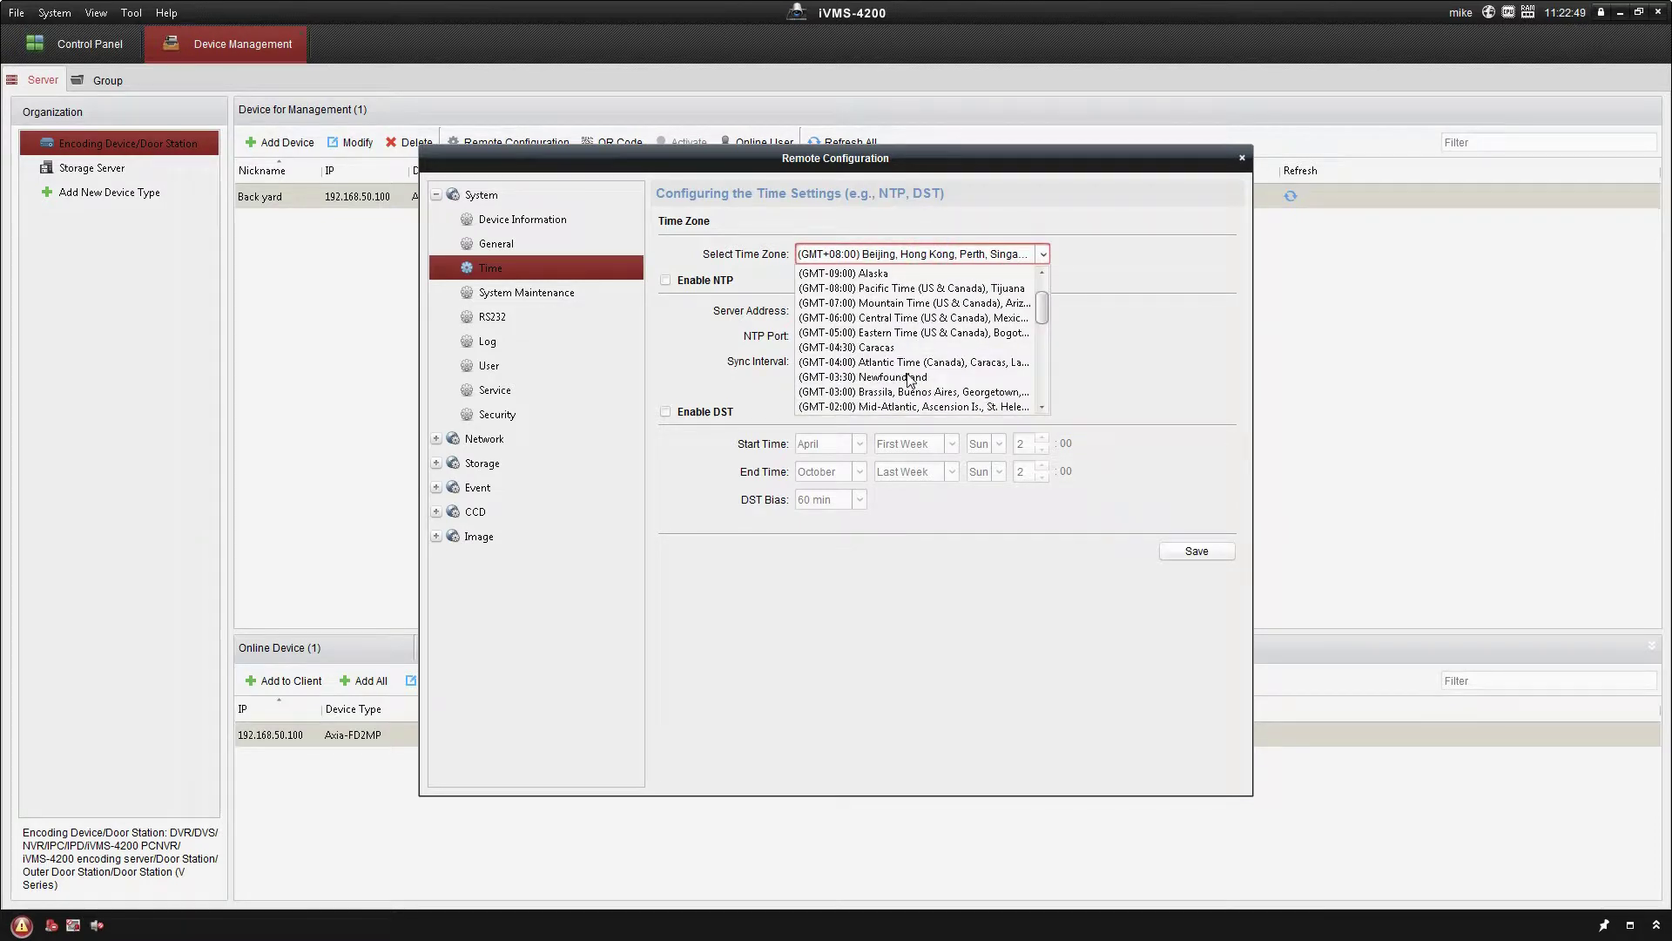
left_click(866, 333)
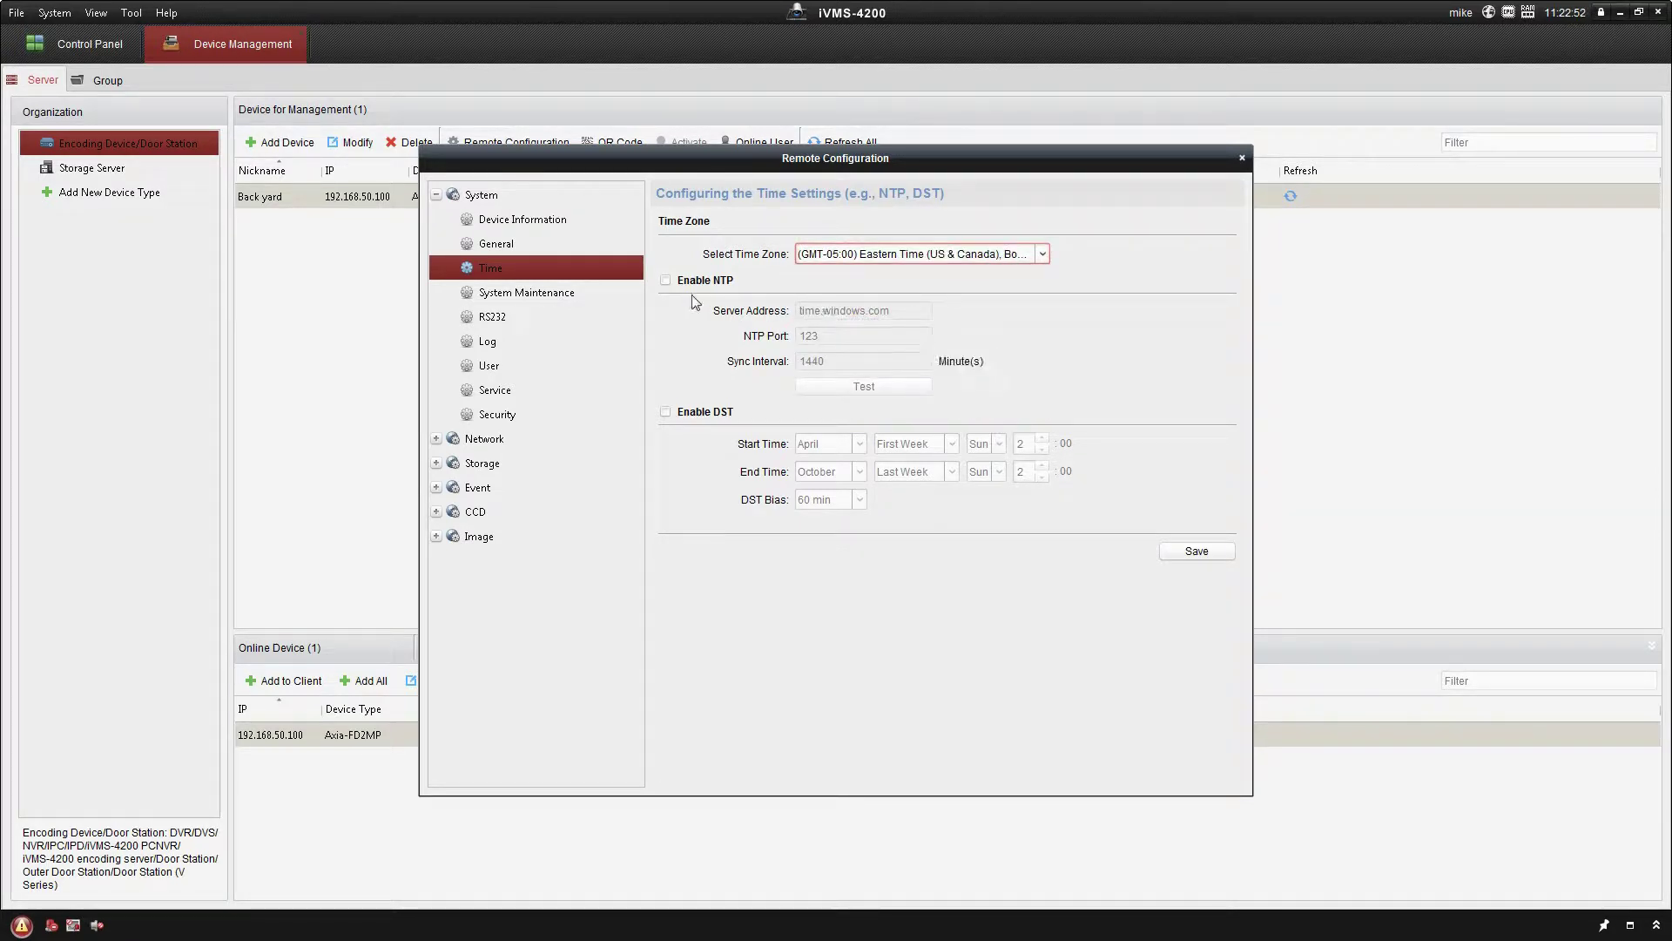
left_click(666, 280)
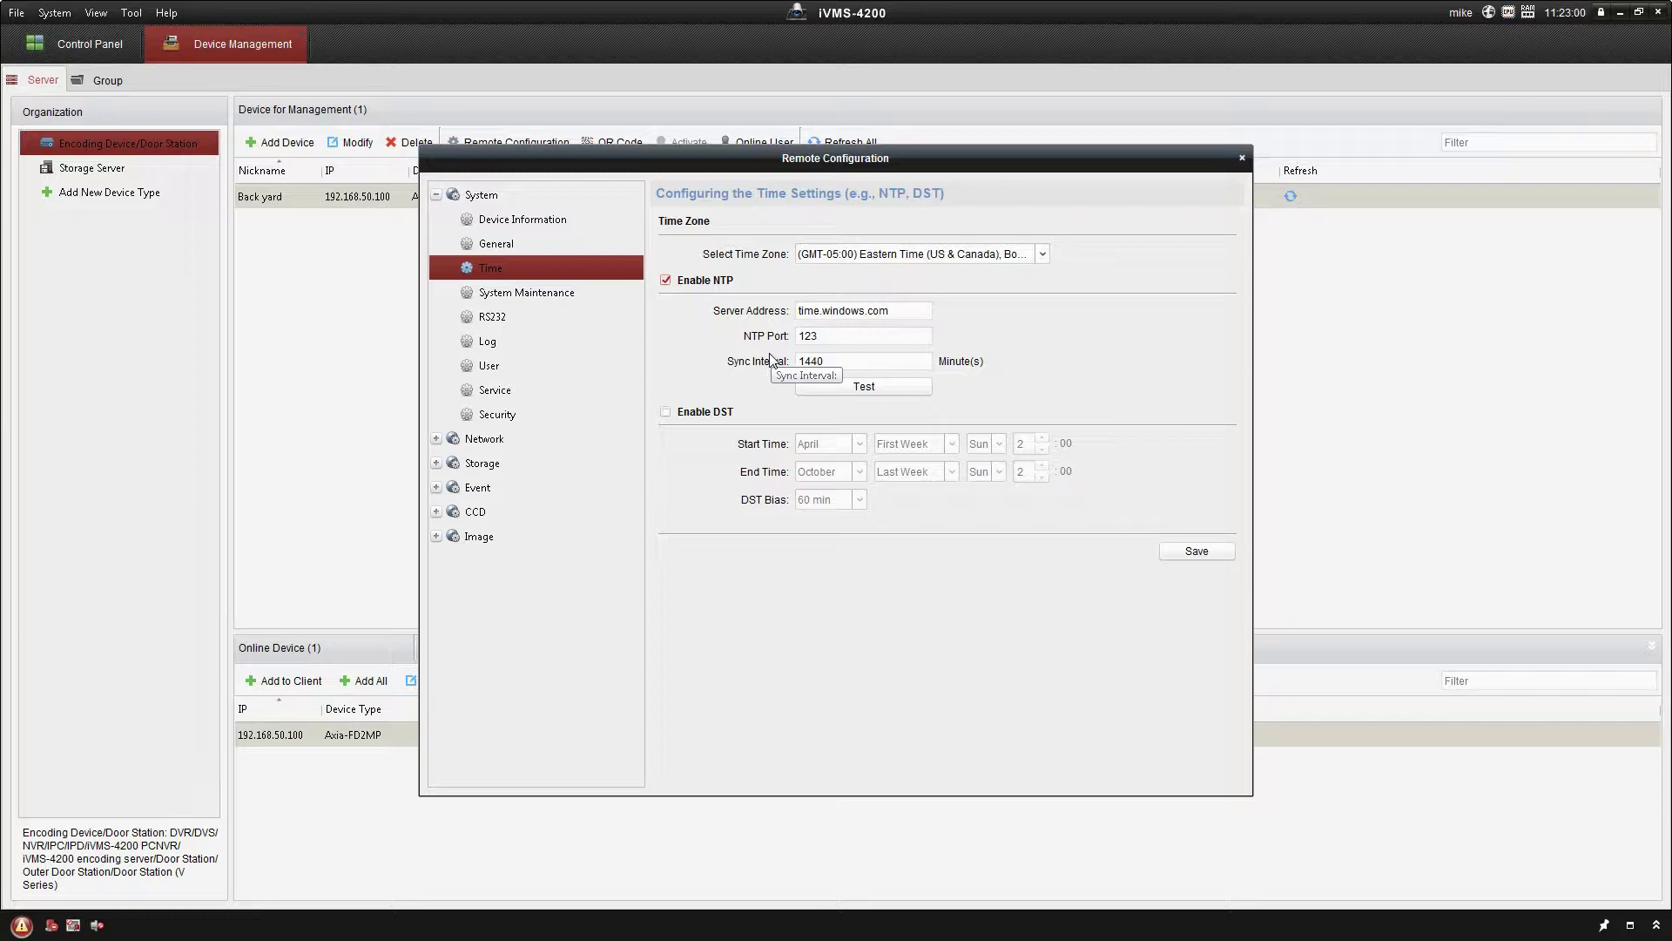
left_click(666, 281)
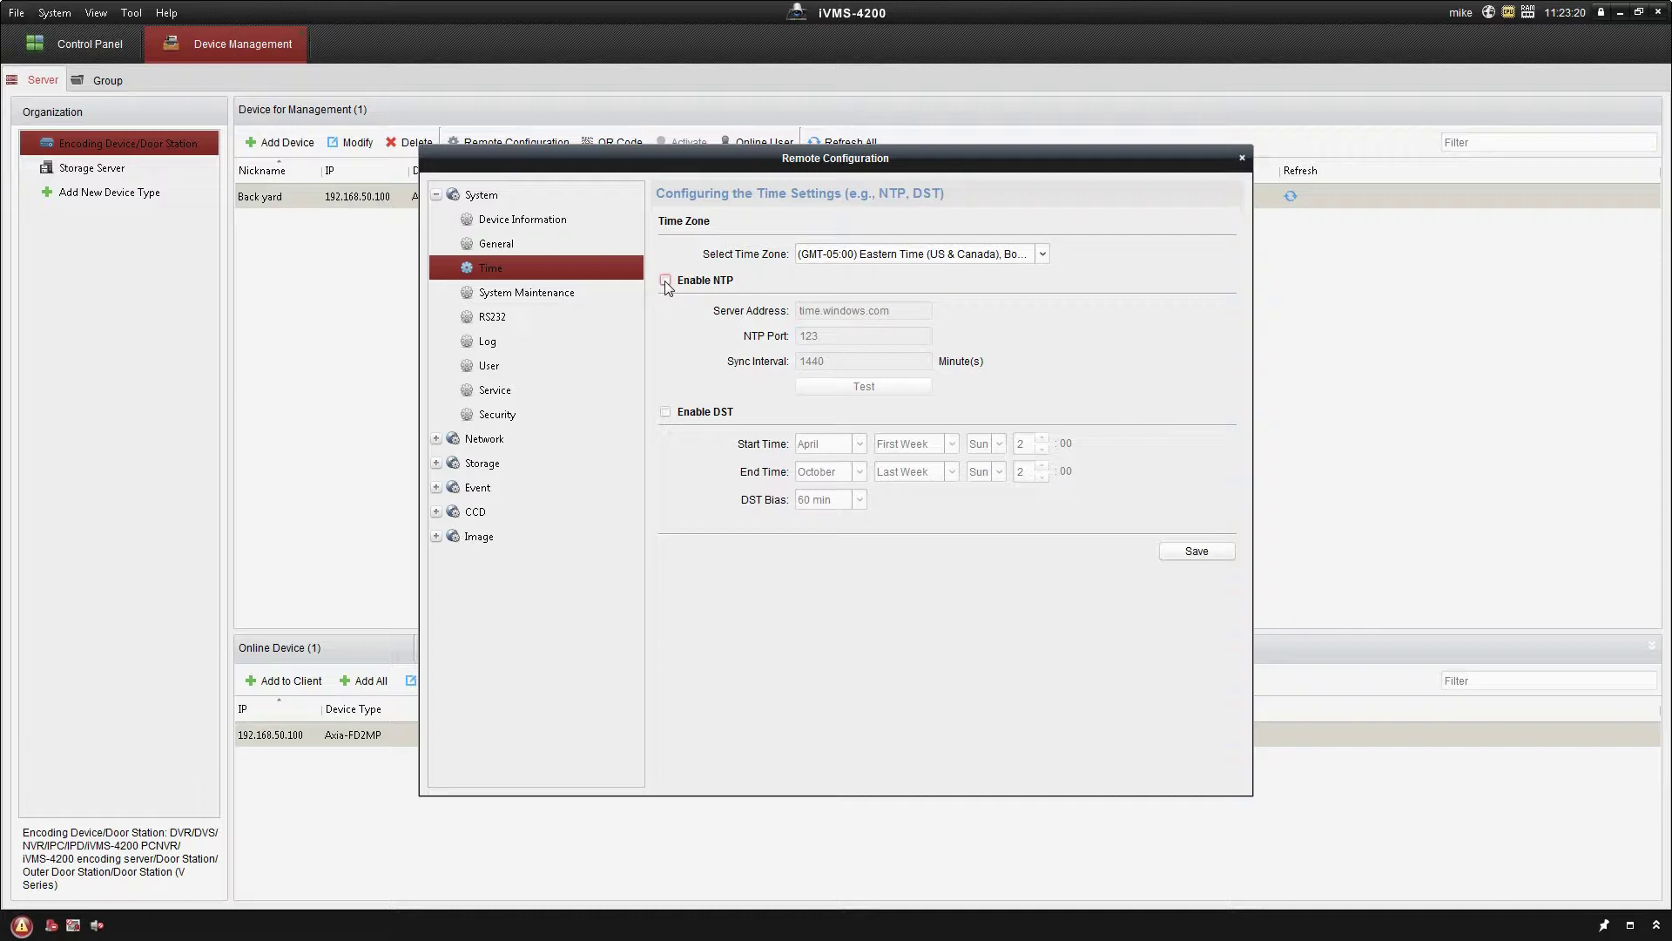
left_click(1186, 550)
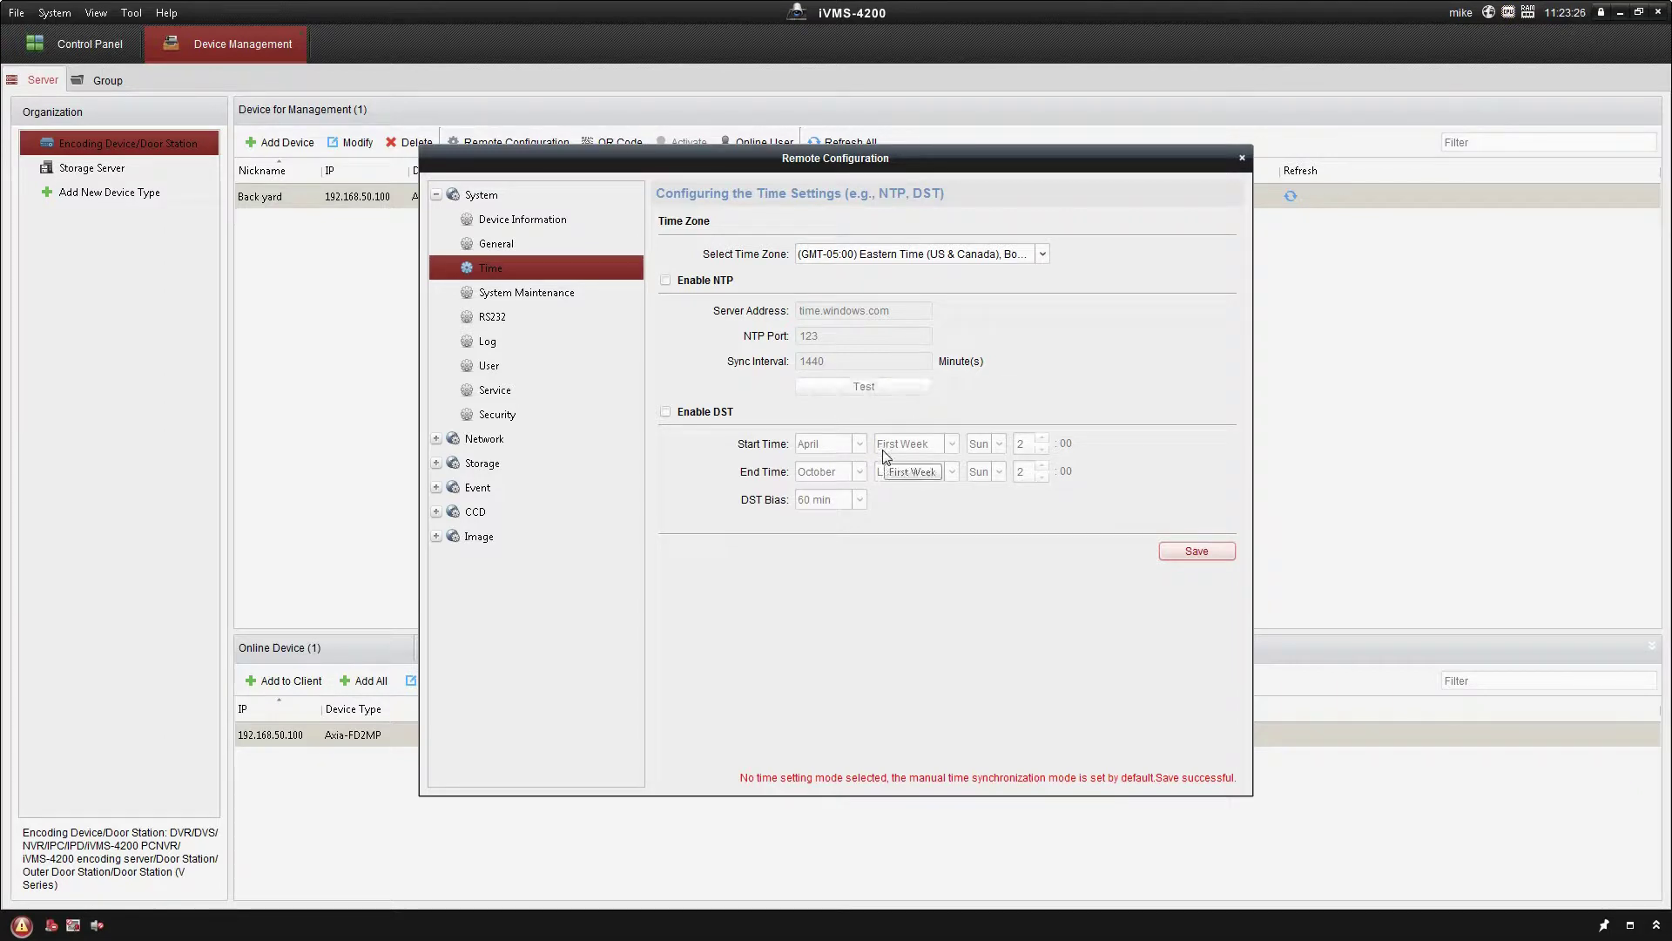
left_click(569, 293)
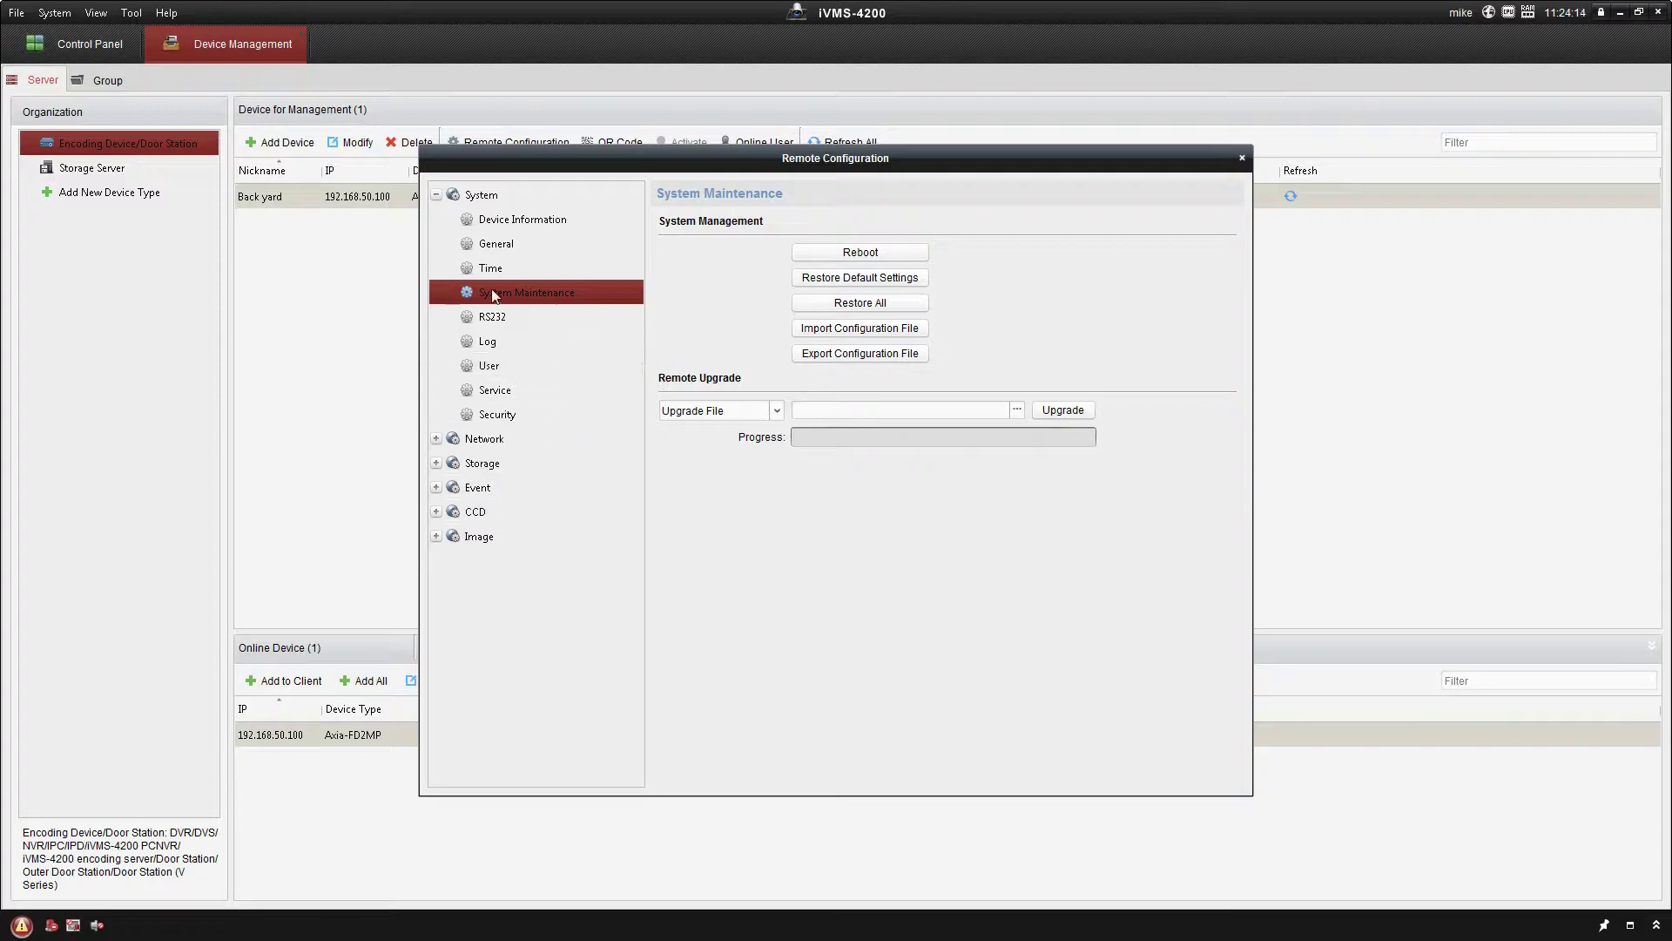
- View the camera's user list, showing the admin account as Administrator
left_click(495, 367)
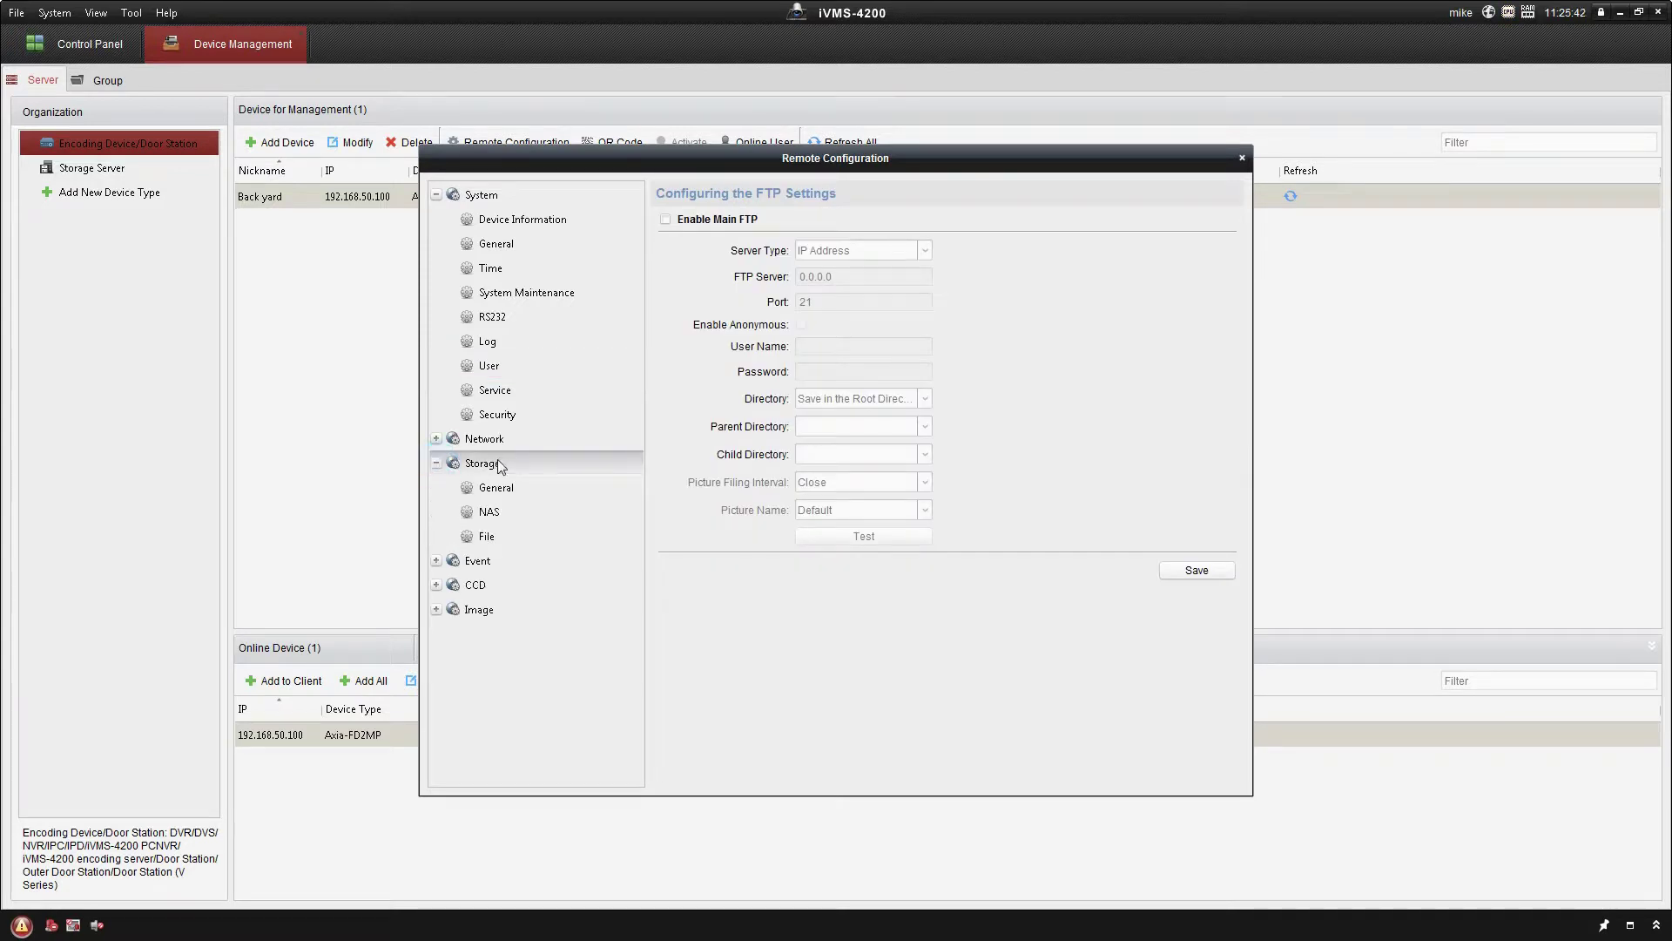
- View the HDD parameters (Quota mode, 75% records, 25% pictures), then expand the Event settings
left_click(498, 487)
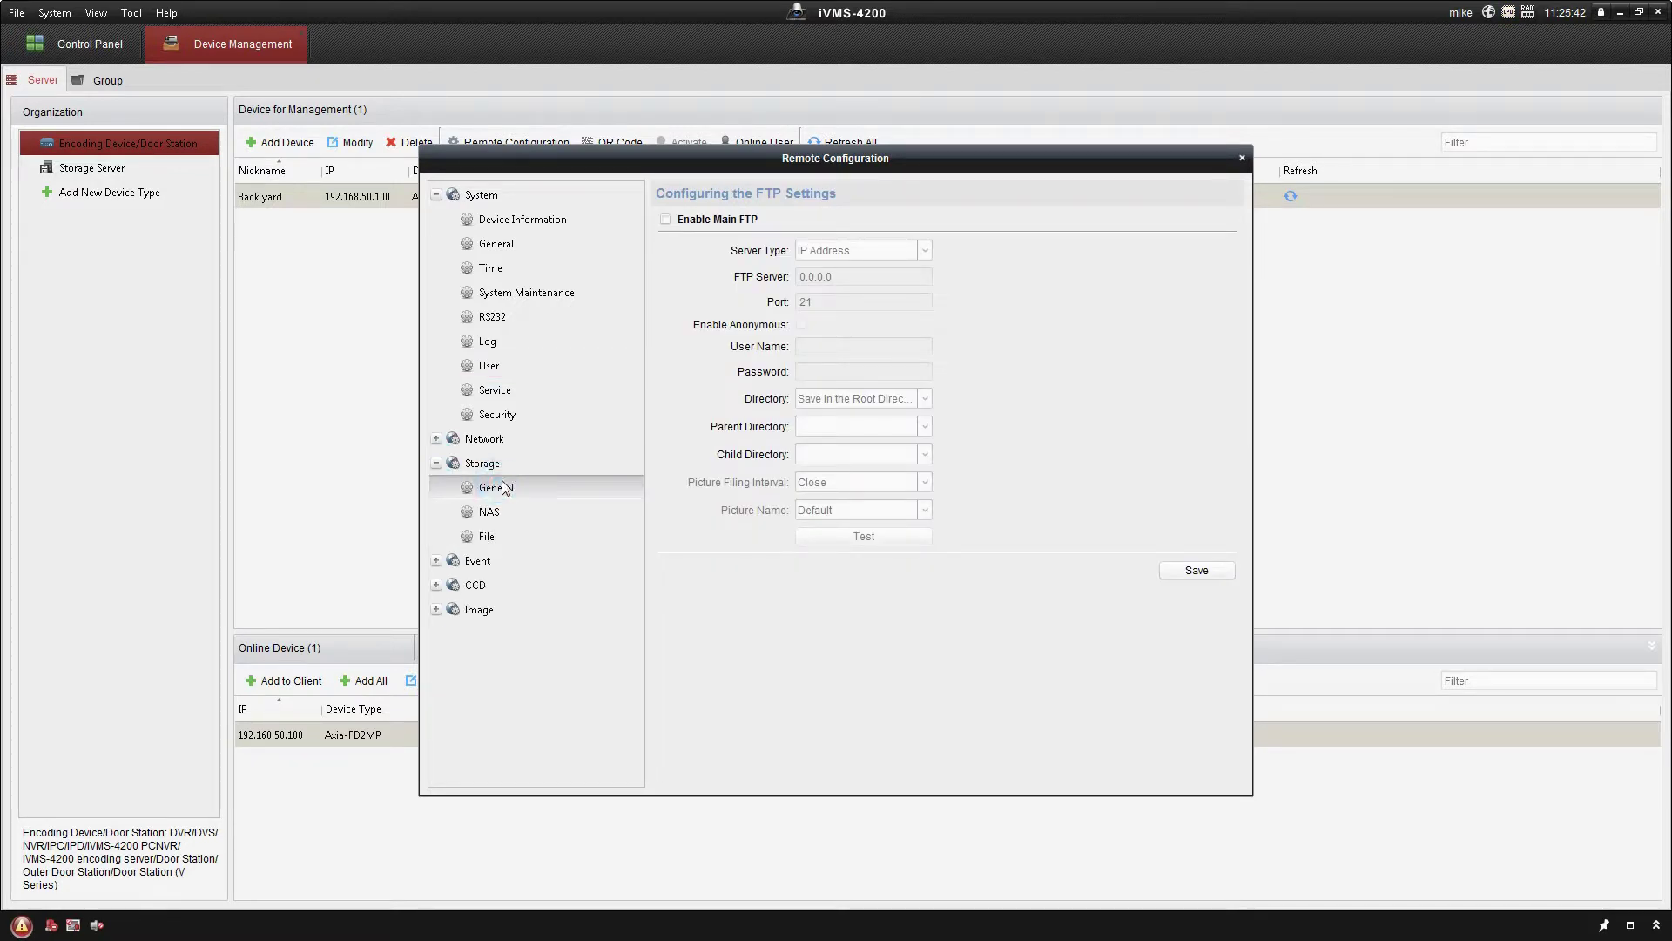
left_click(504, 488)
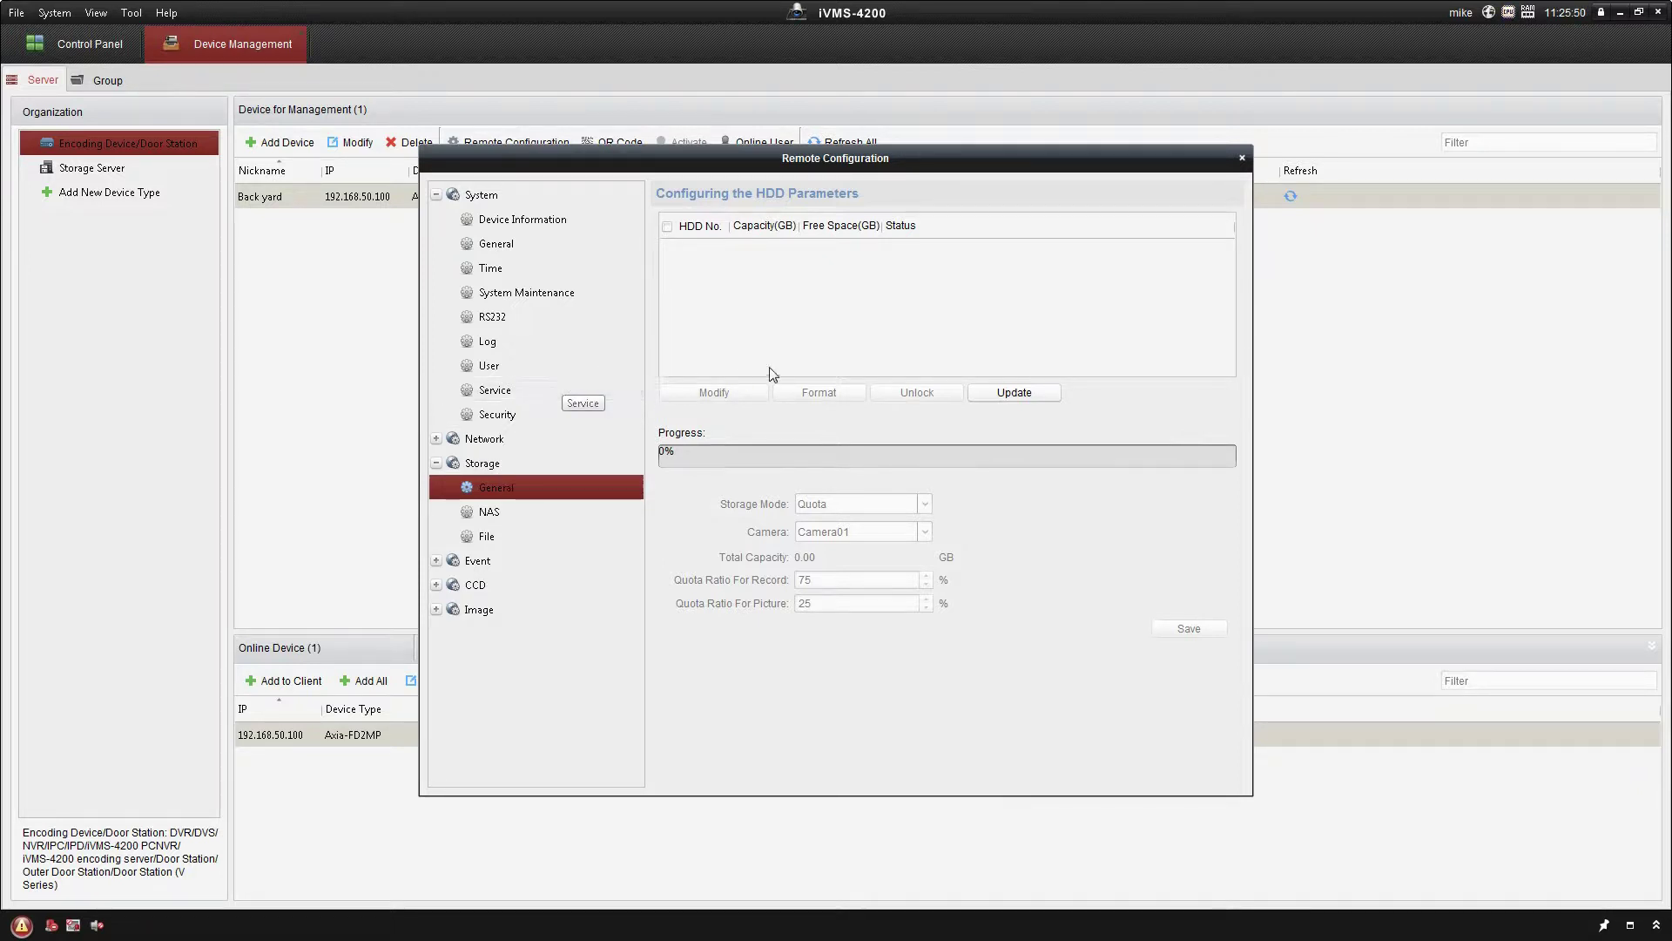
left_click(436, 463)
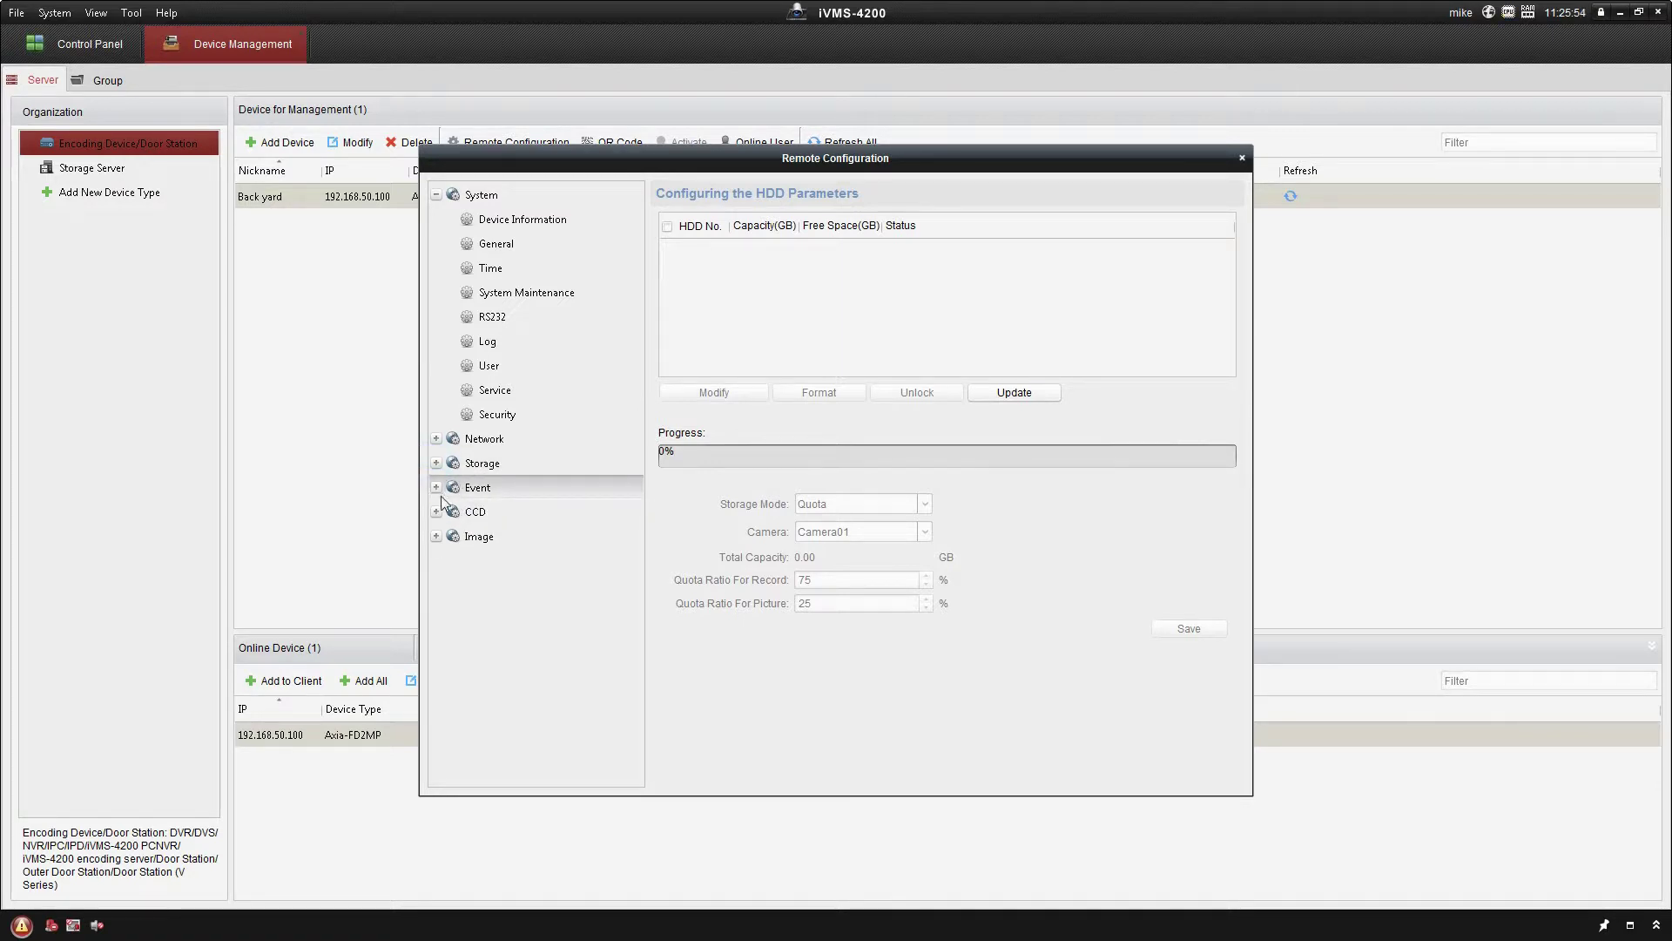
left_click(437, 487)
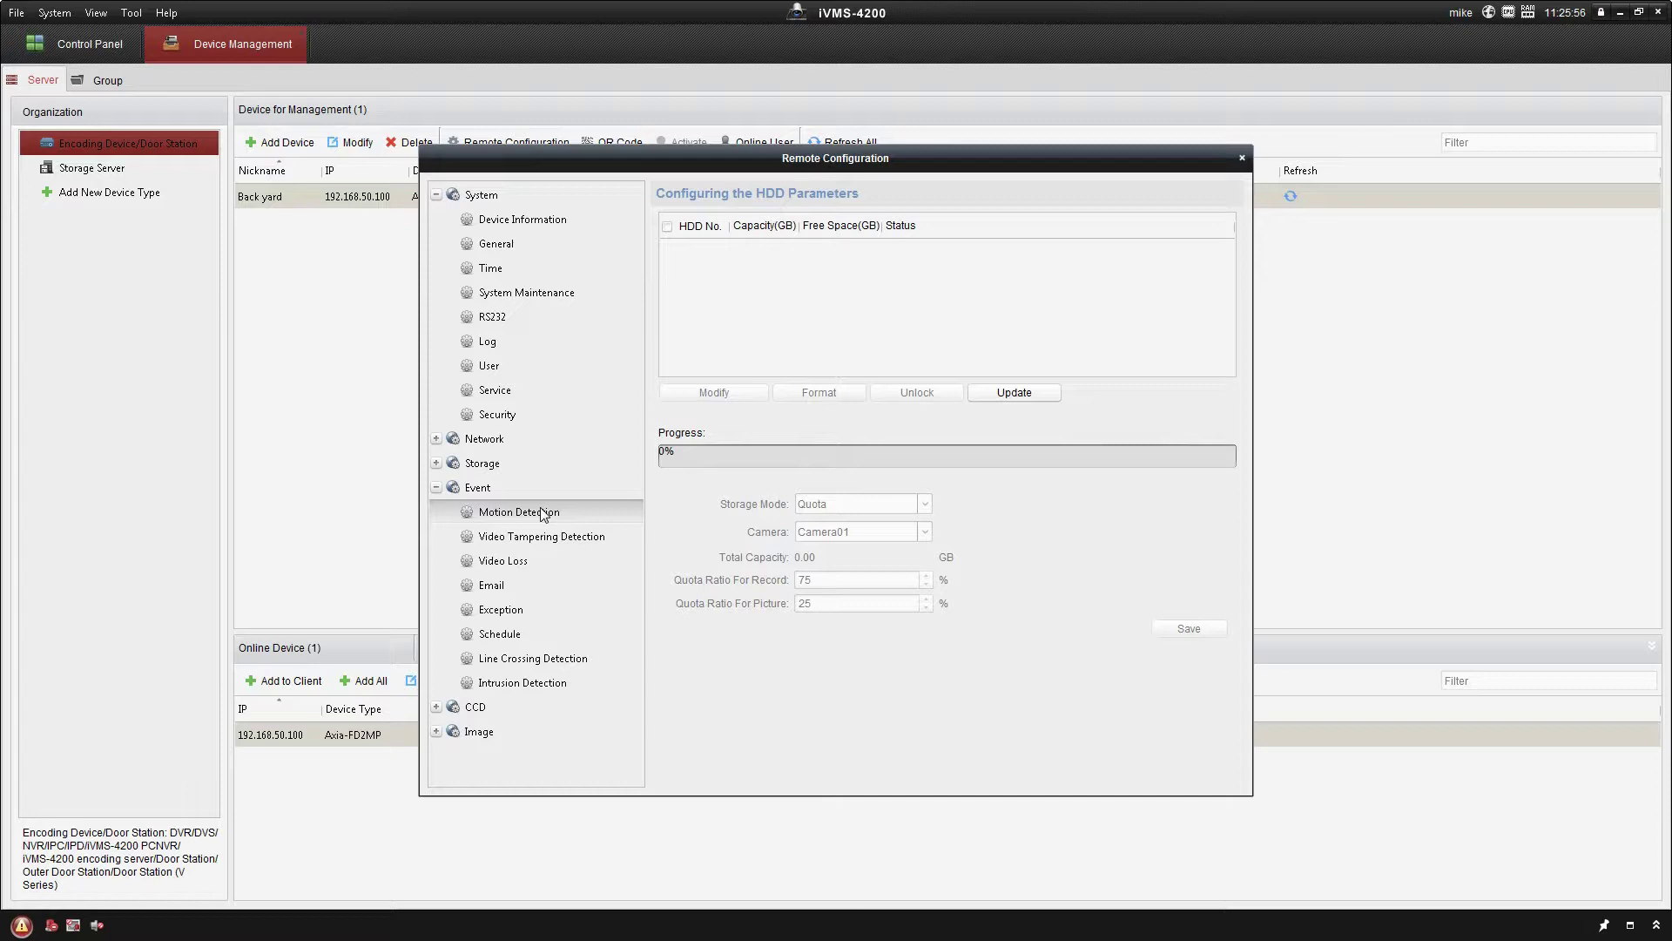
- Enable motion detection for Camera1 in Normal Mode and save it
left_click(483, 513)
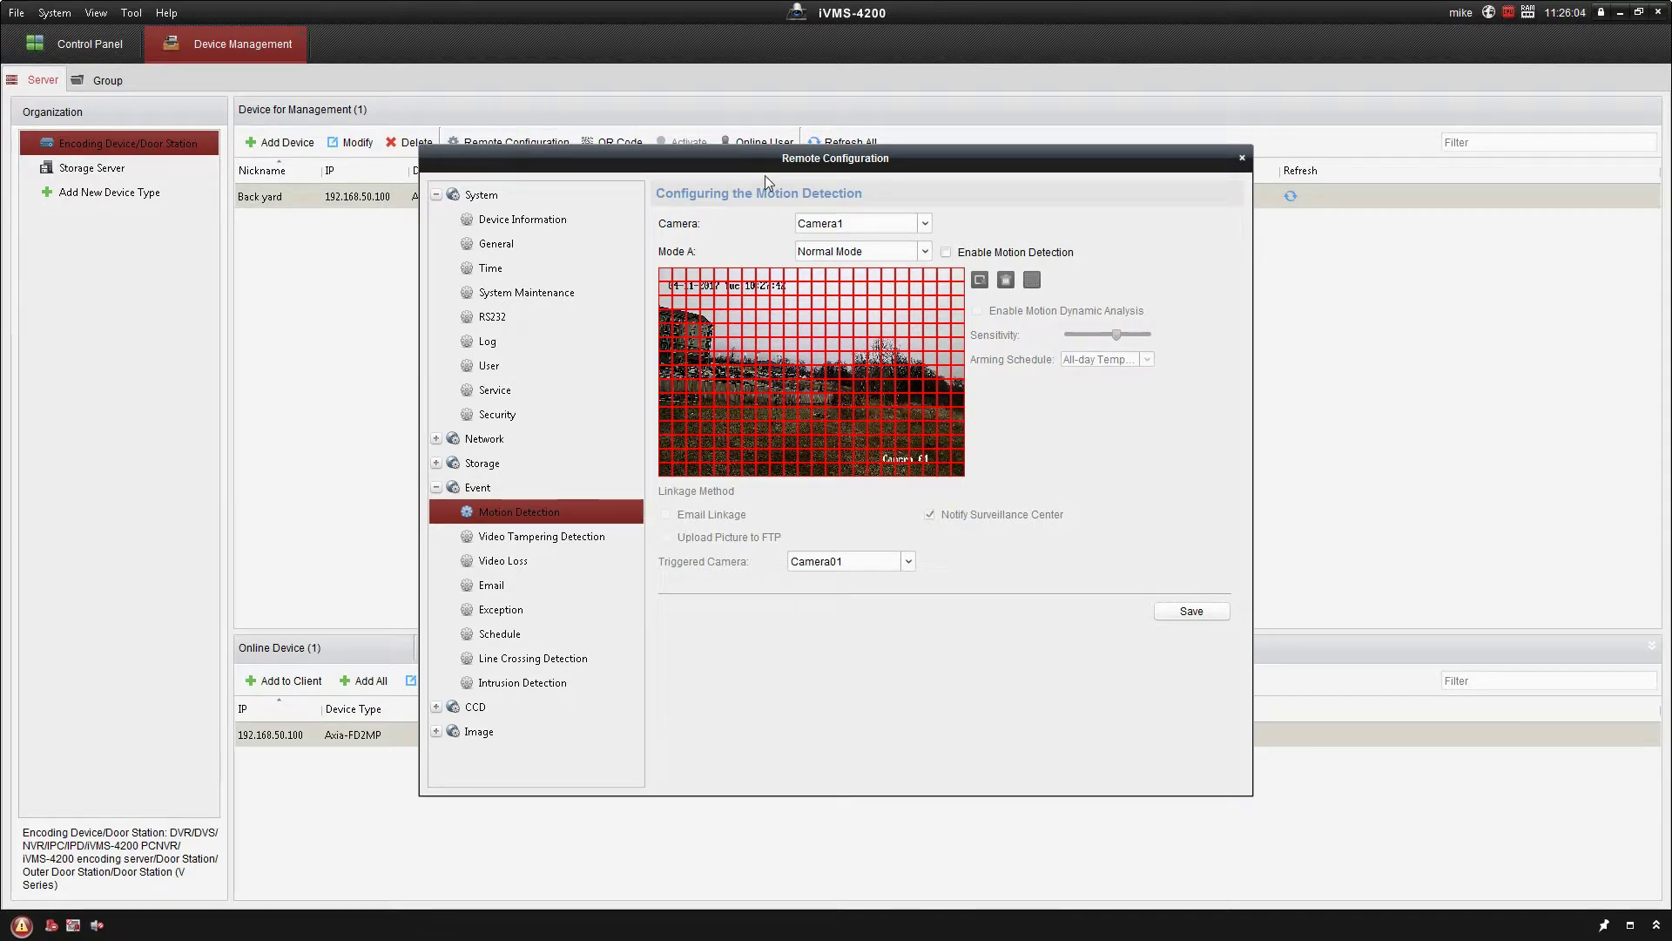
left_click(947, 254)
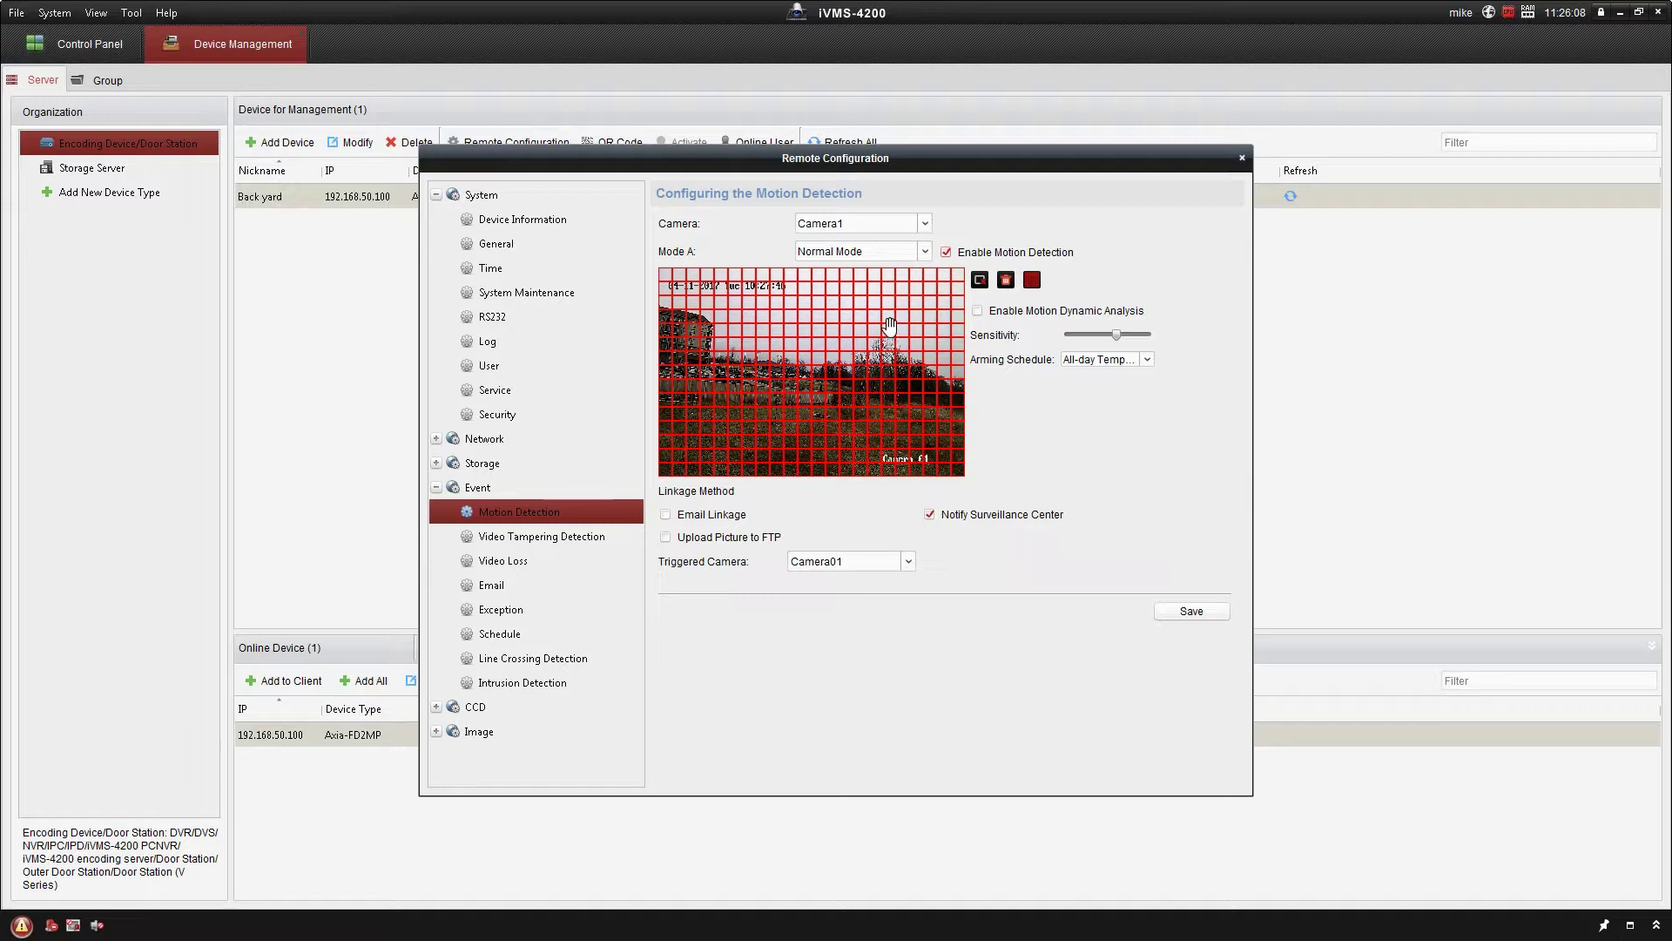
left_click(791, 343)
left_click(840, 252)
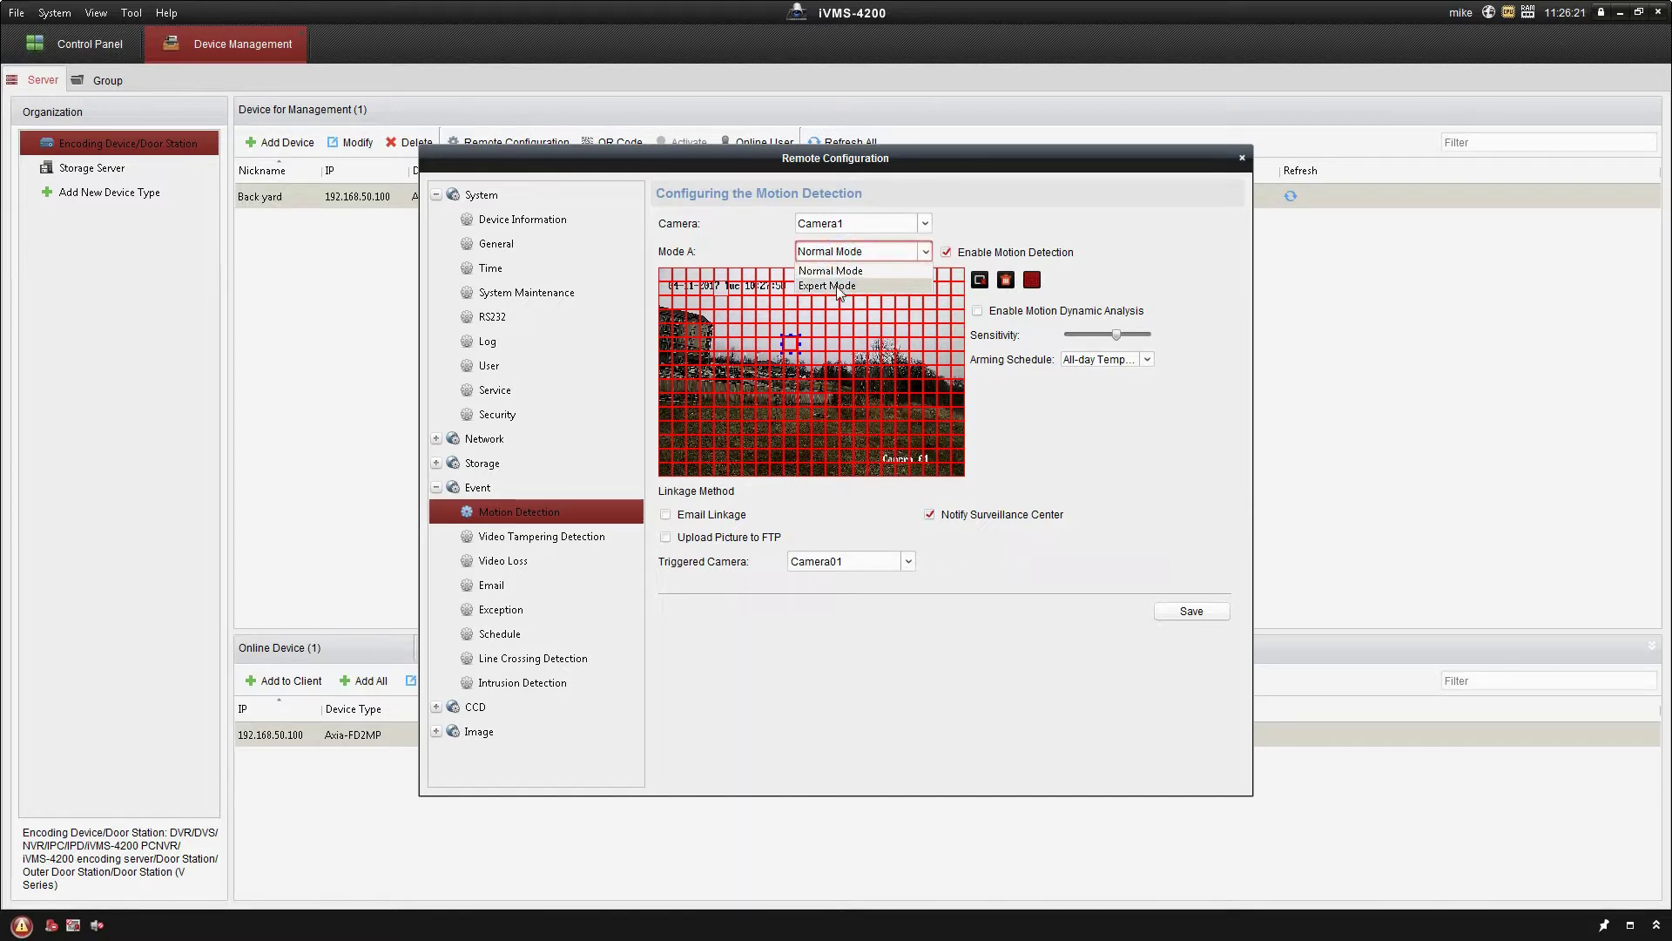
left_click(836, 286)
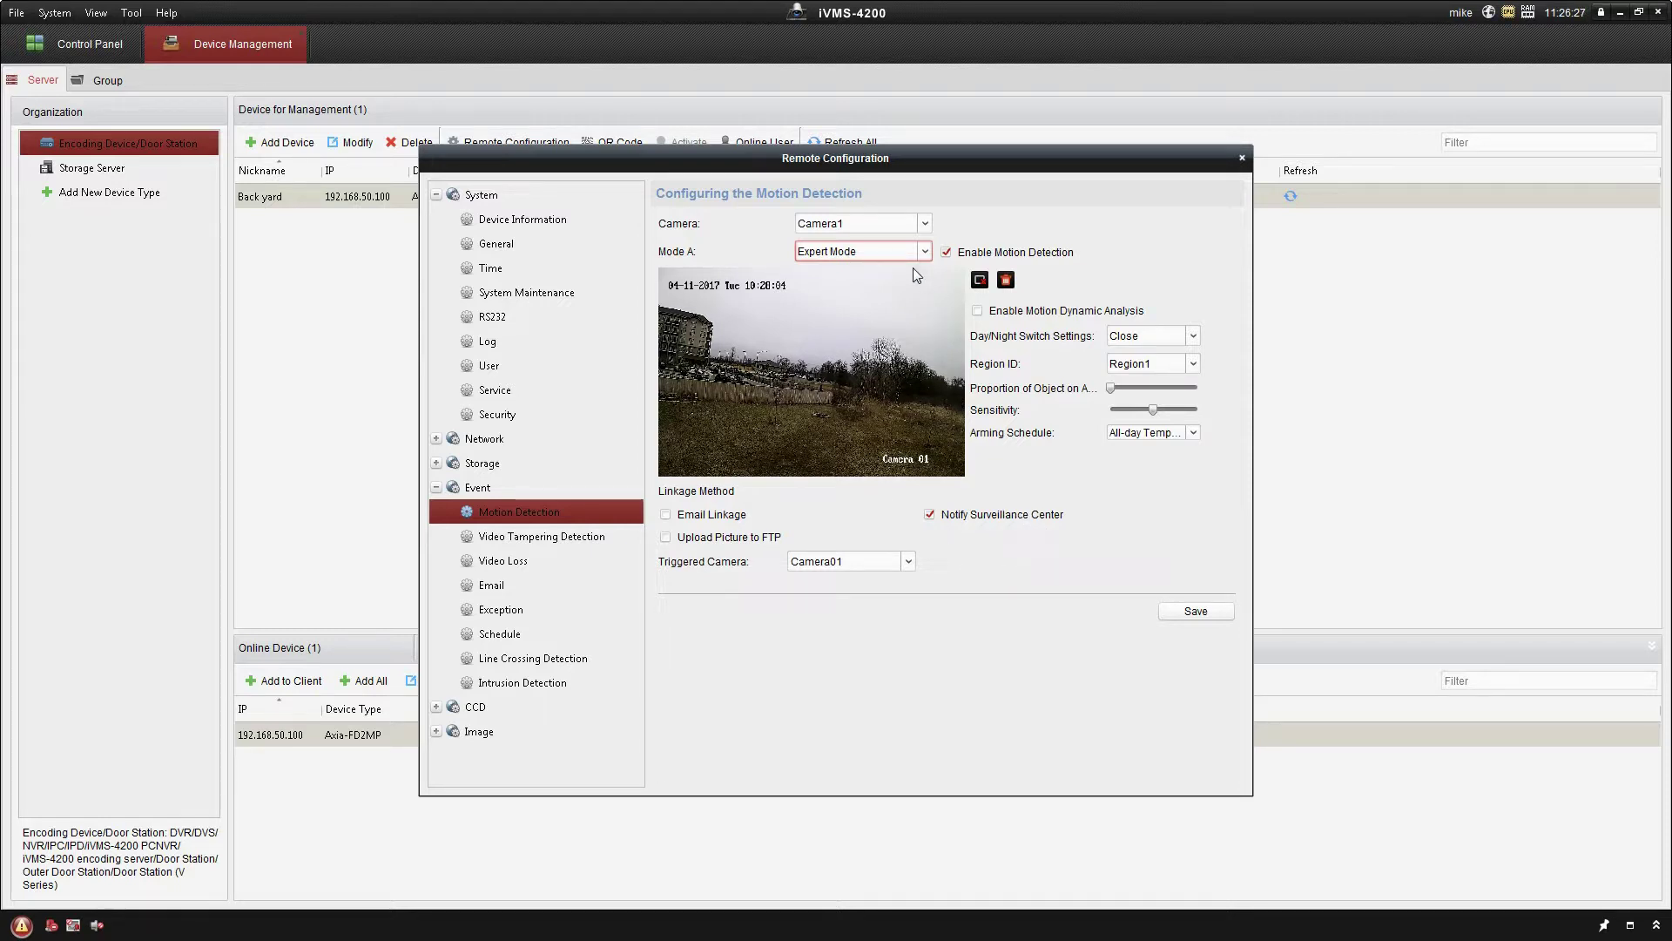
left_click(870, 252)
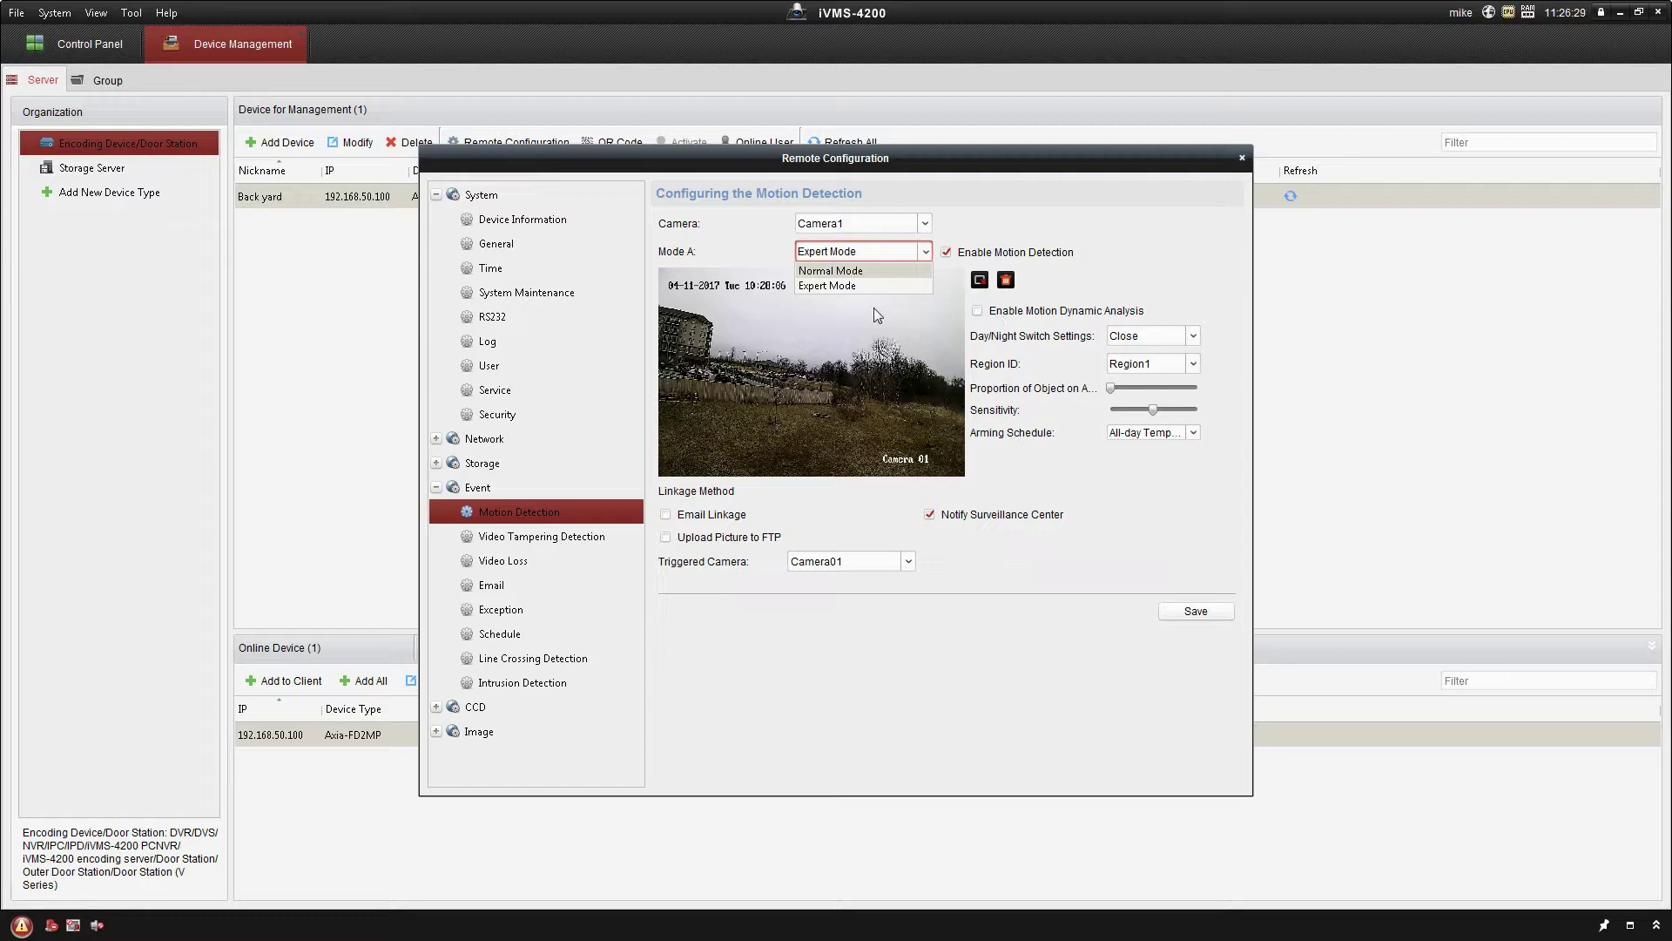
left_click(849, 271)
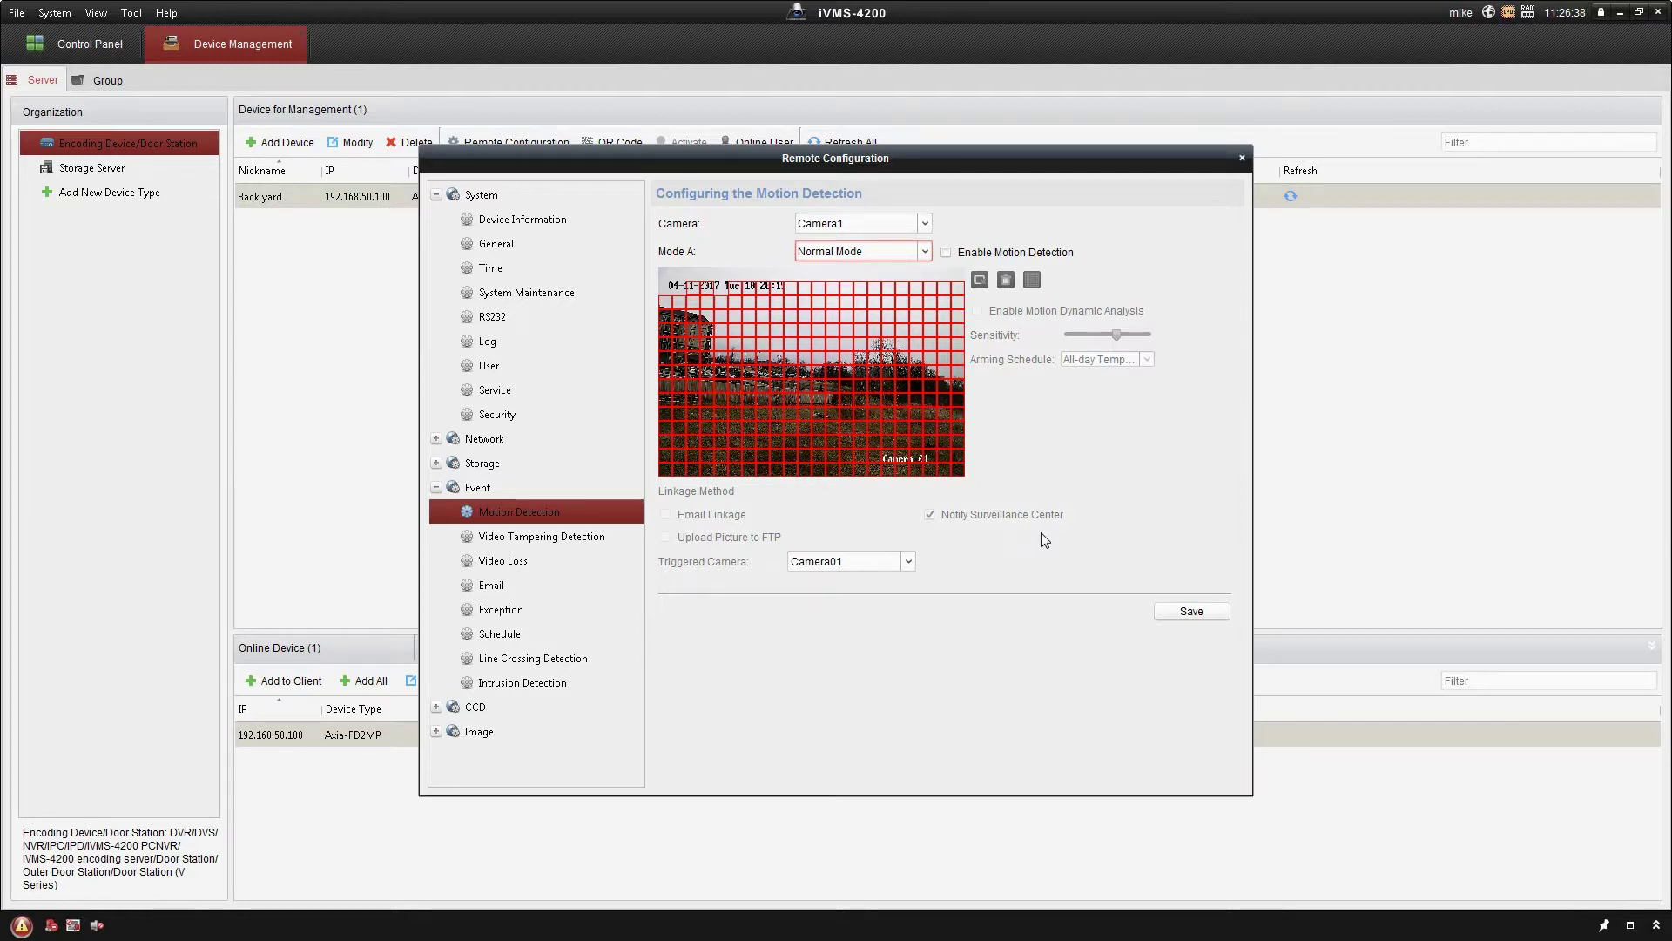
left_click(1176, 612)
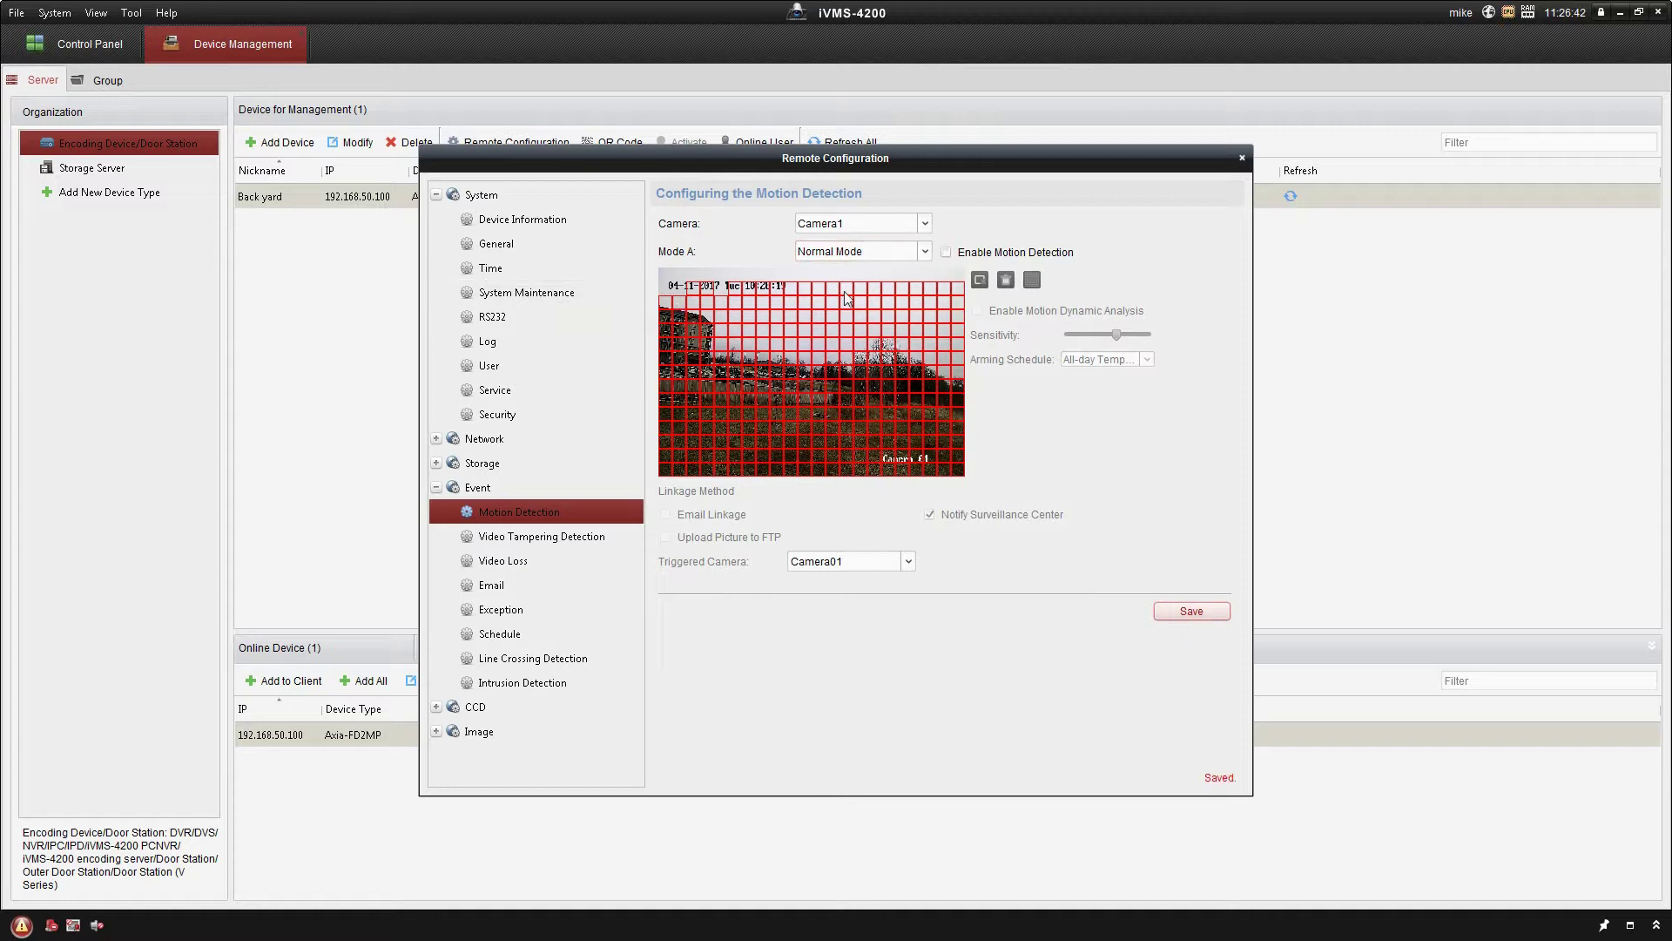
left_click(946, 251)
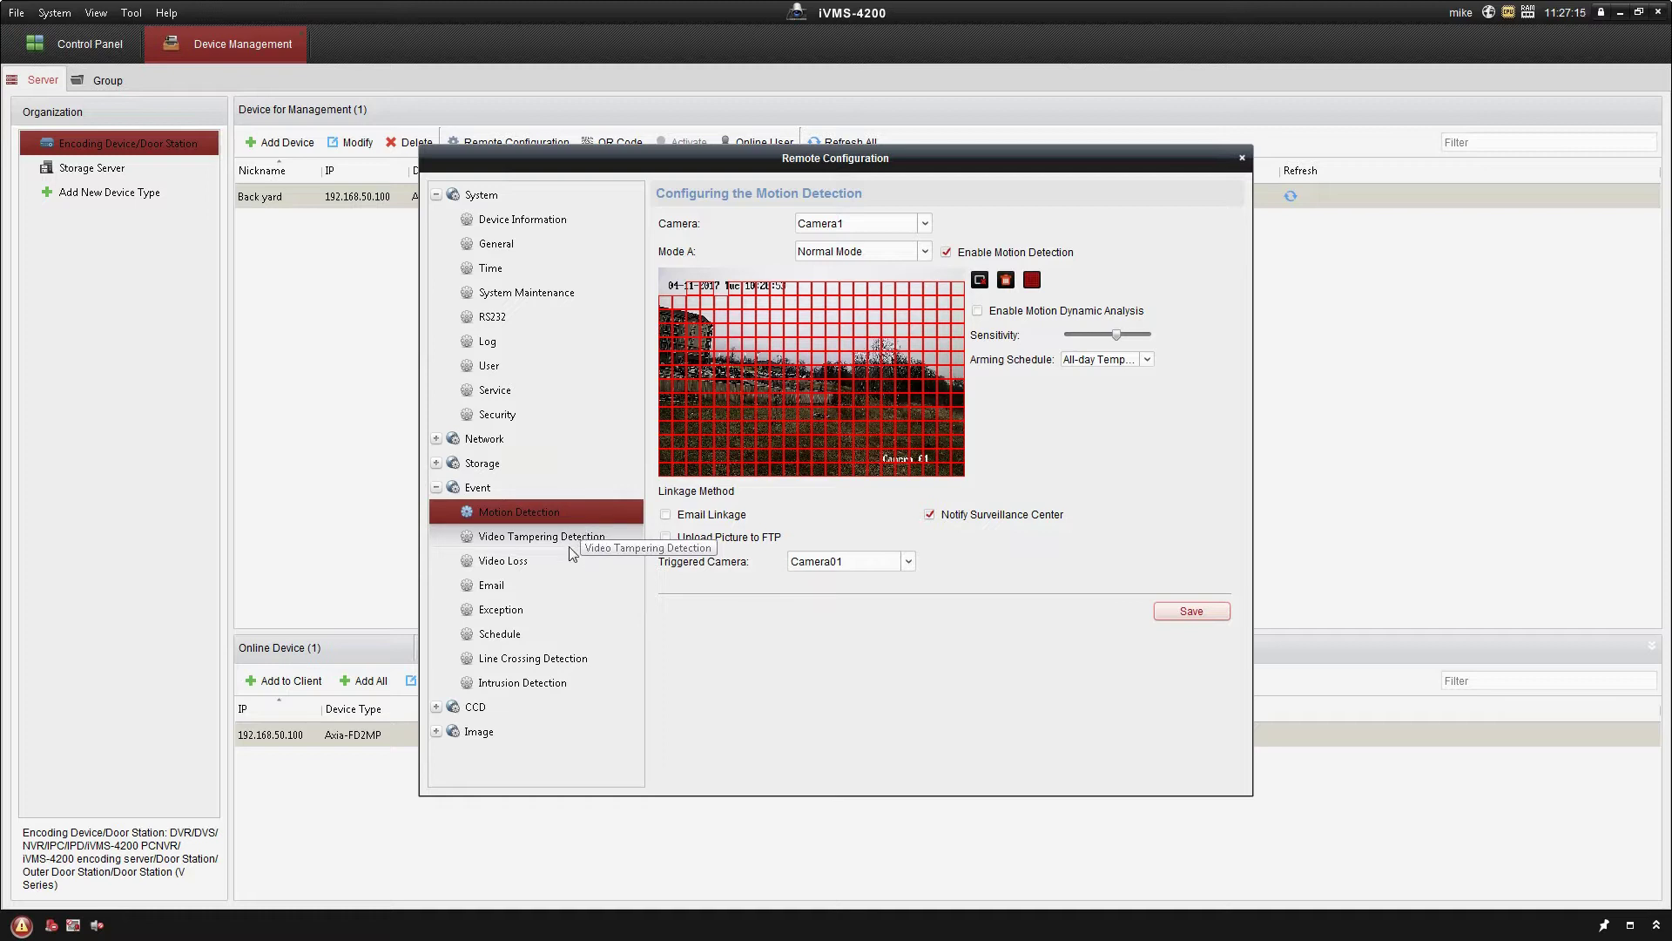
- Step through the Video Tampering and Video Loss settings to the Email event page
left_click(543, 537)
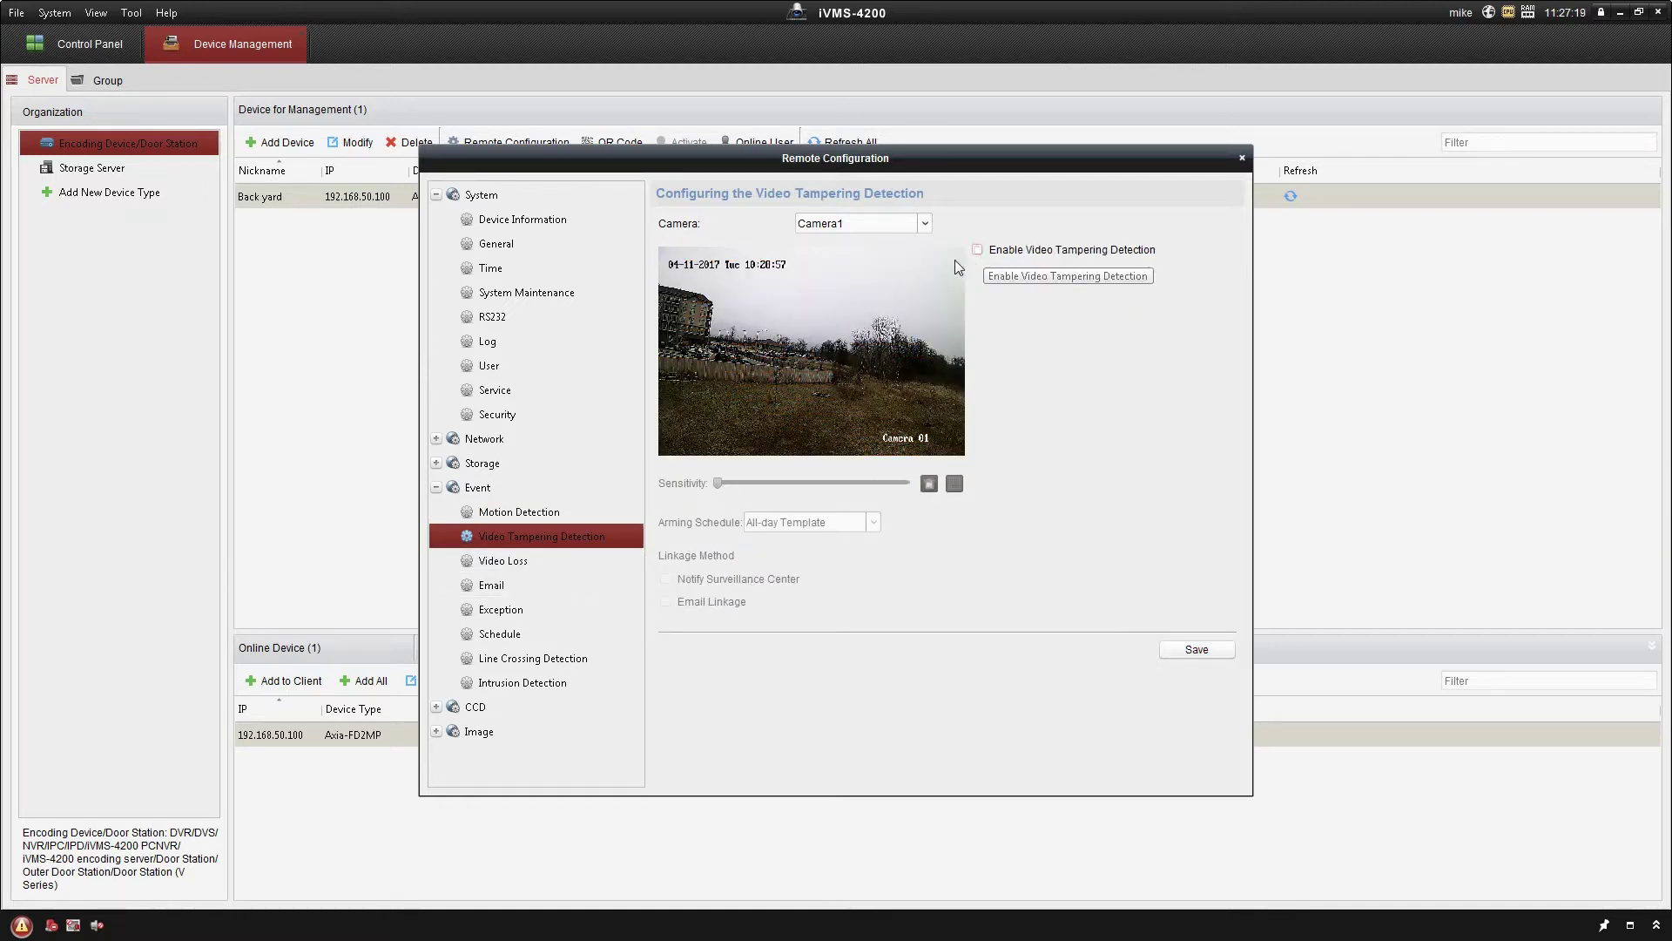
left_click(563, 558)
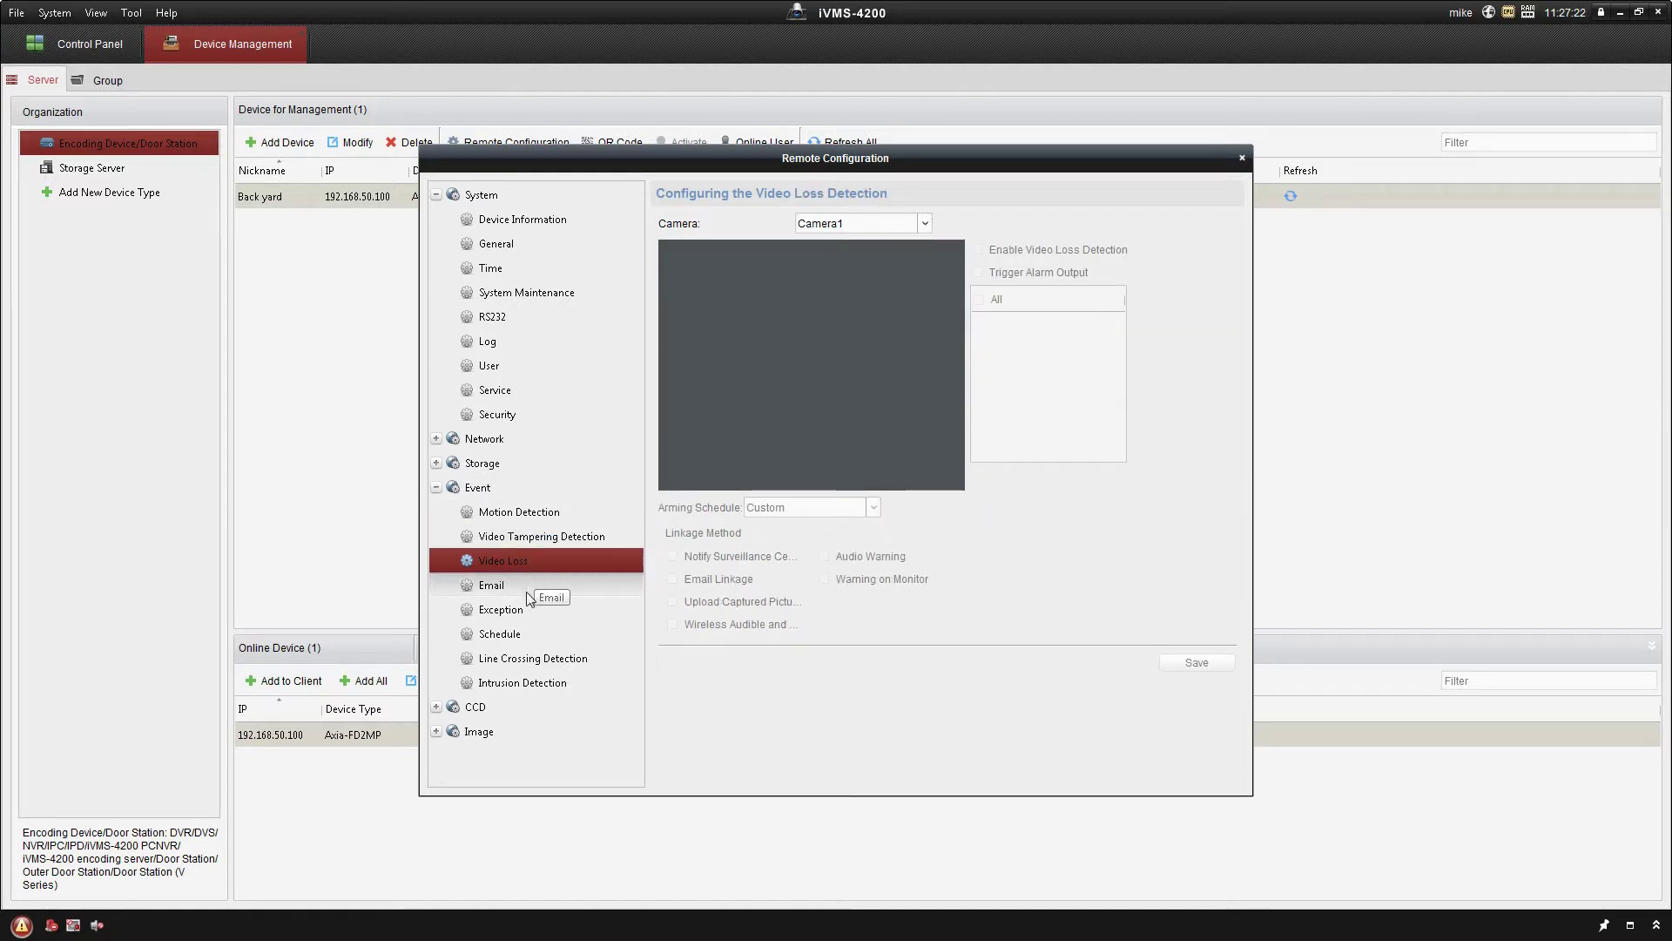
left_click(528, 589)
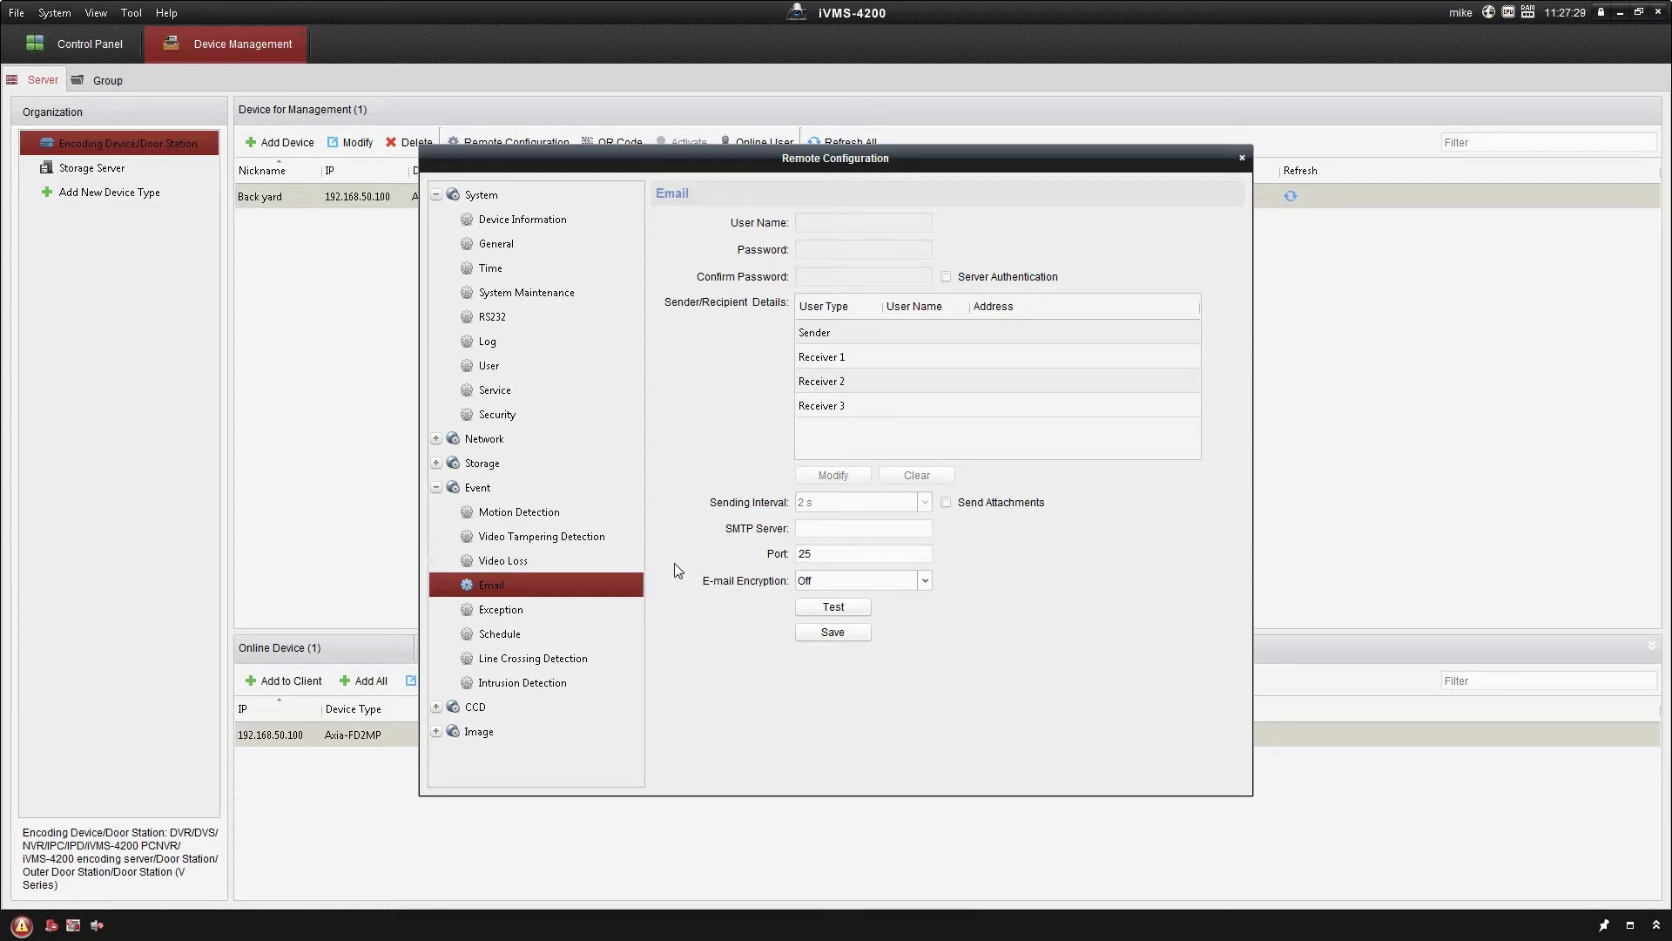
- Set Camera1's main stream to Highest quality, 1080P, 8192 Kbps max bitrate, and save
left_click(435, 730)
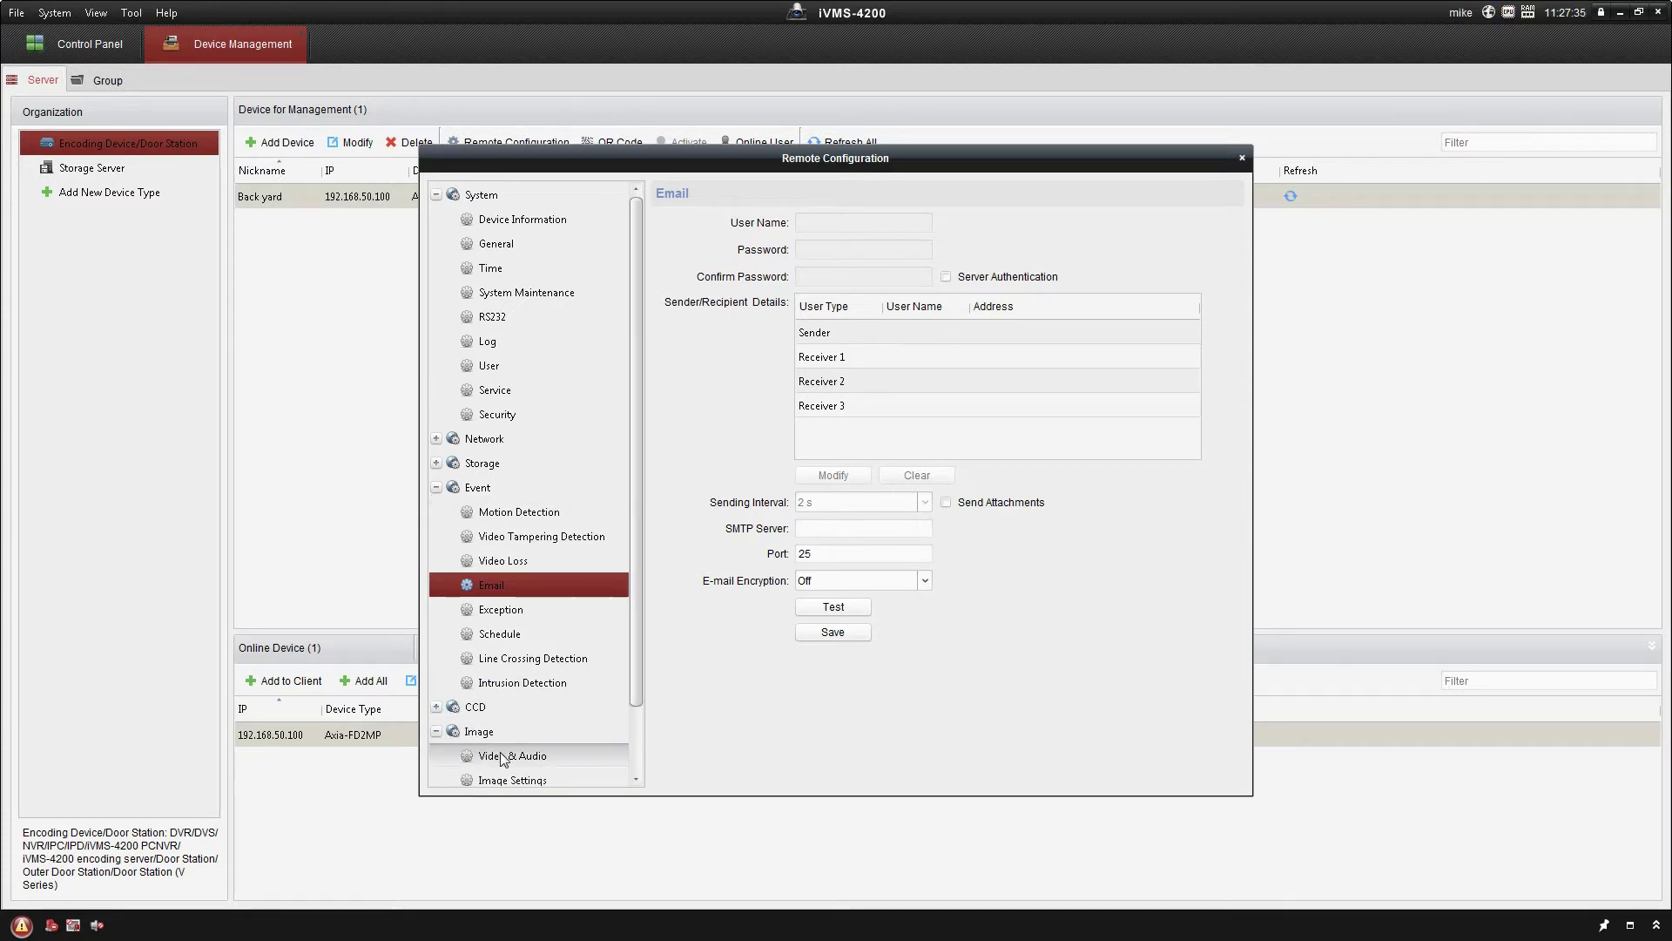
left_click(598, 750)
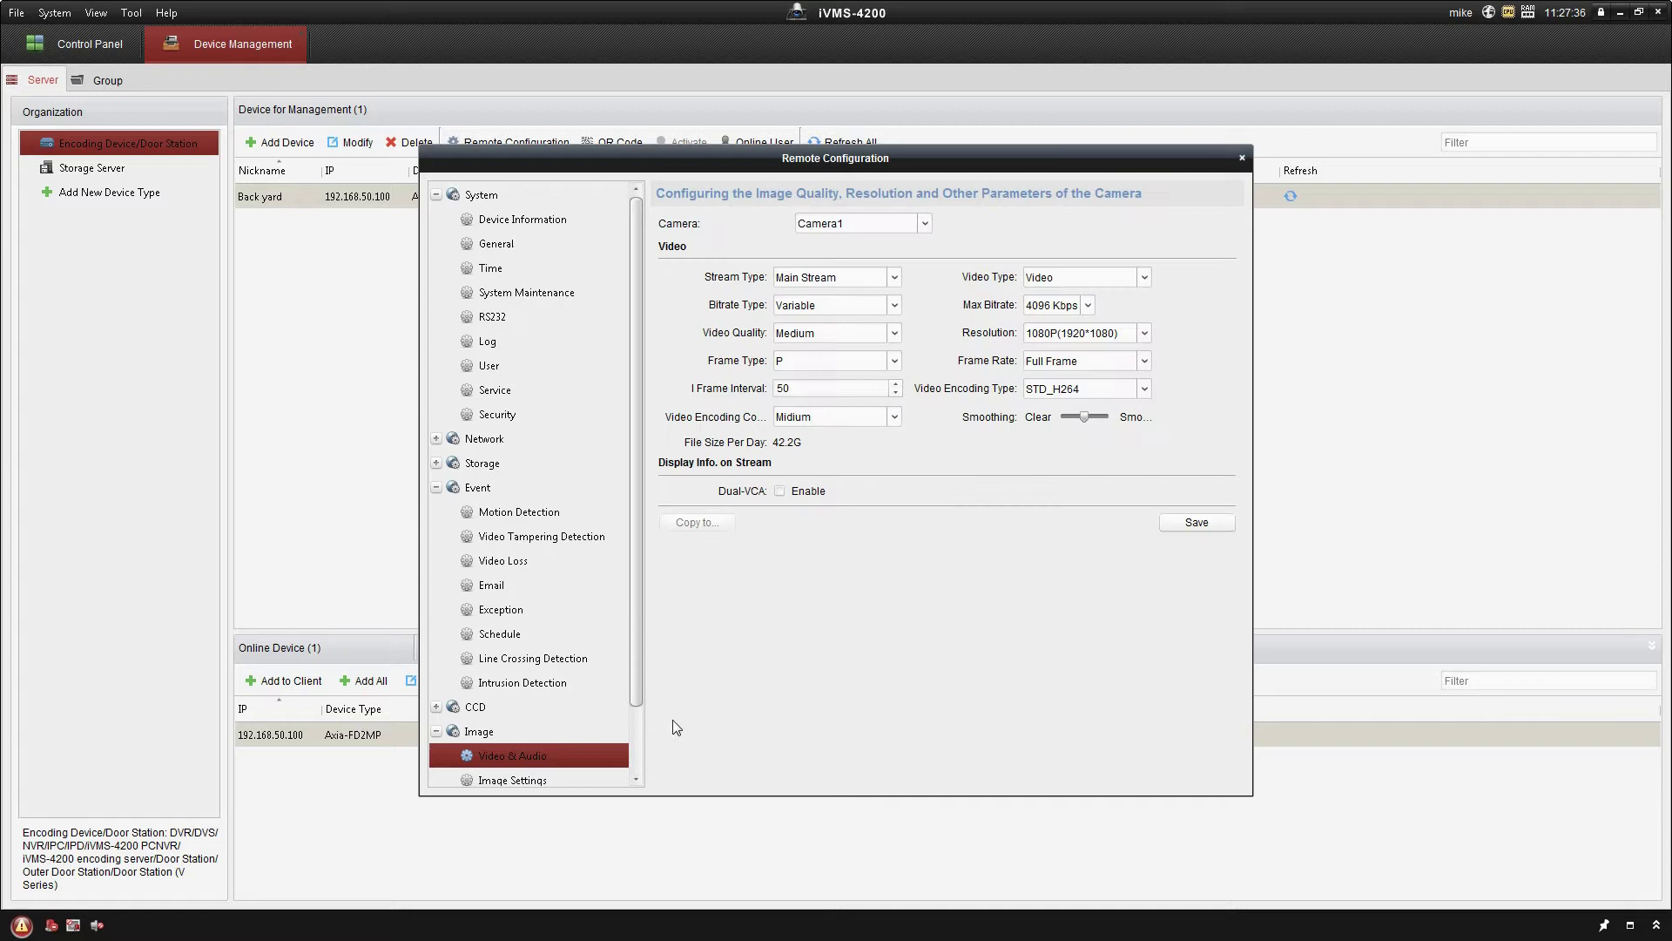
left_click(795, 331)
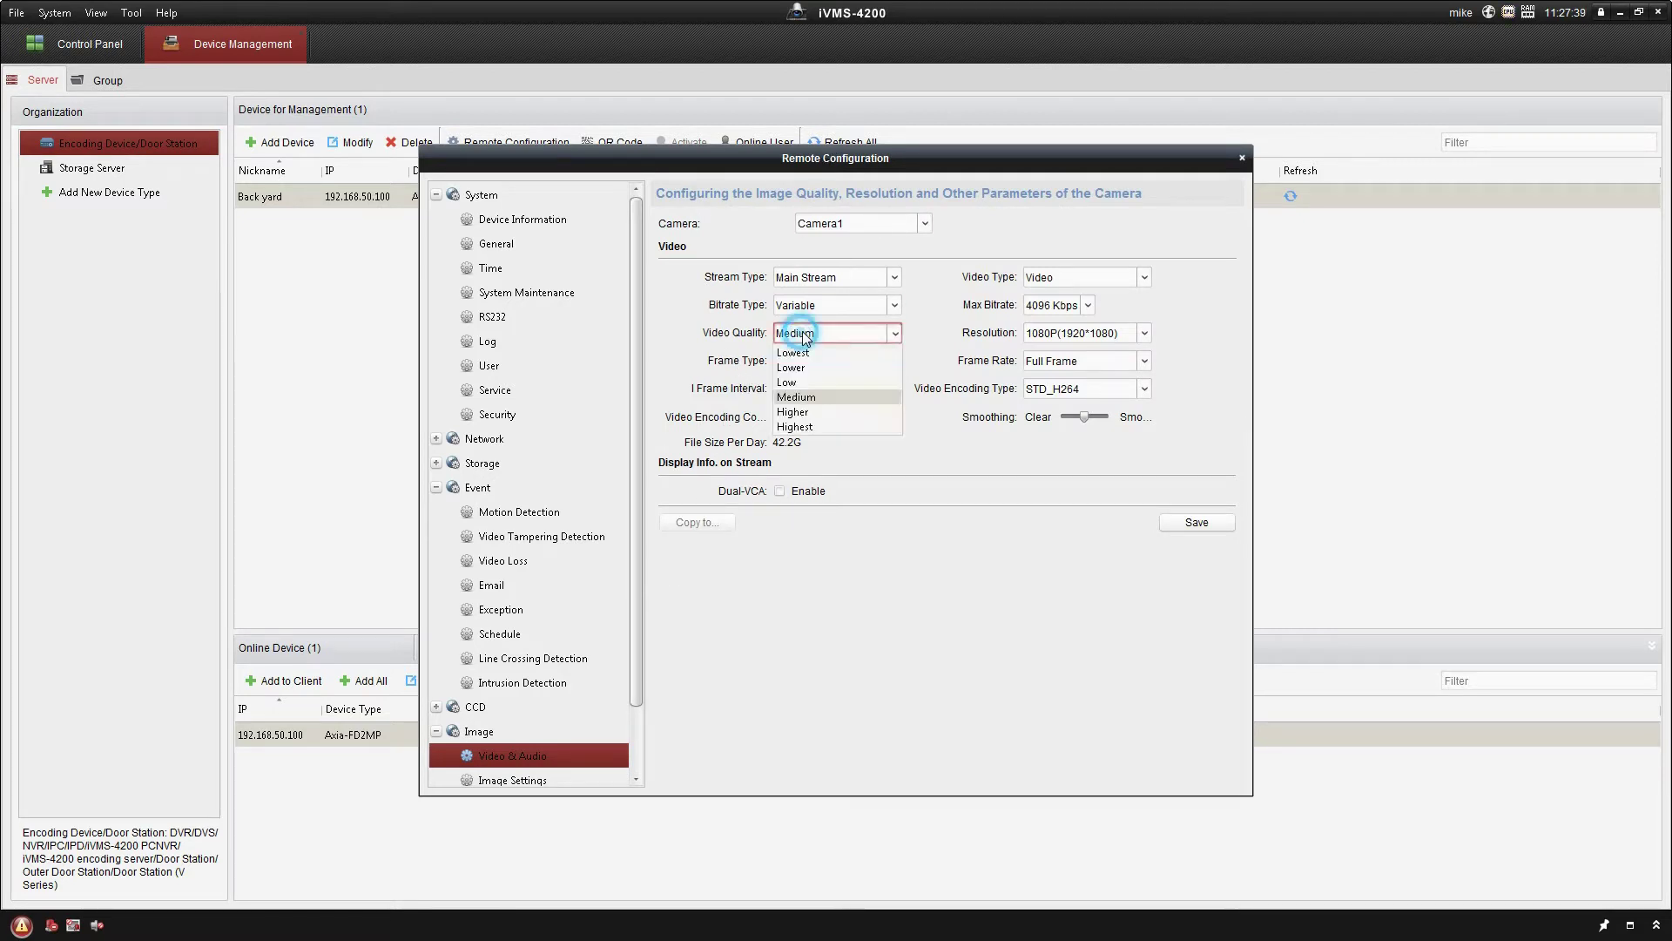
left_click(887, 435)
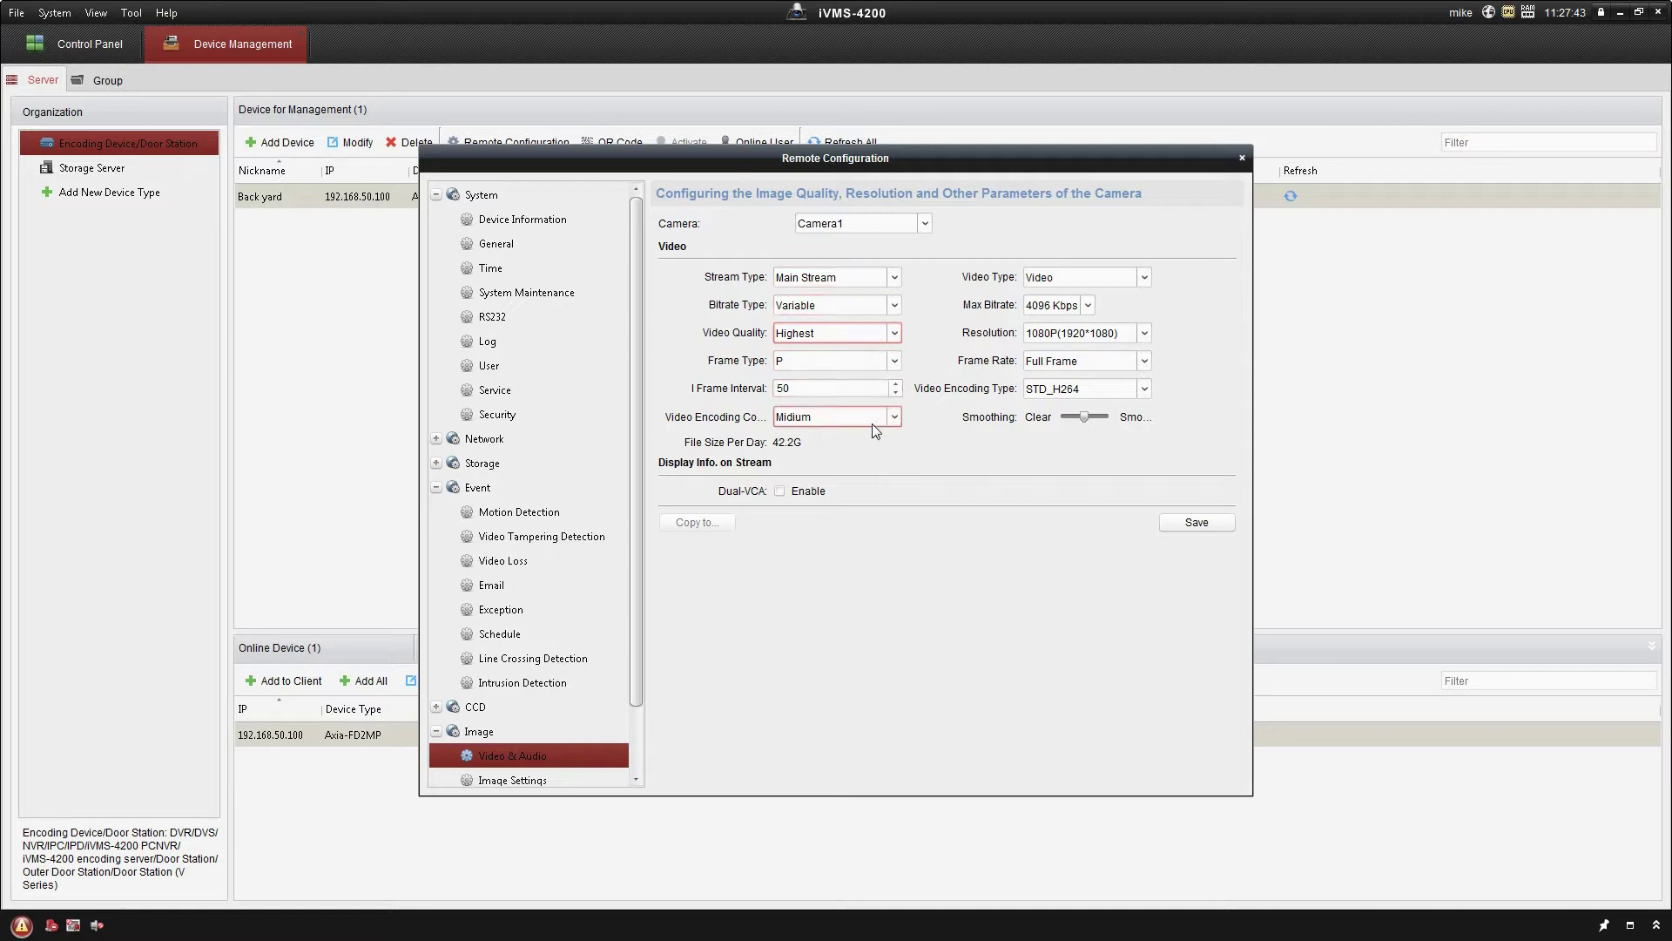
left_click(1056, 332)
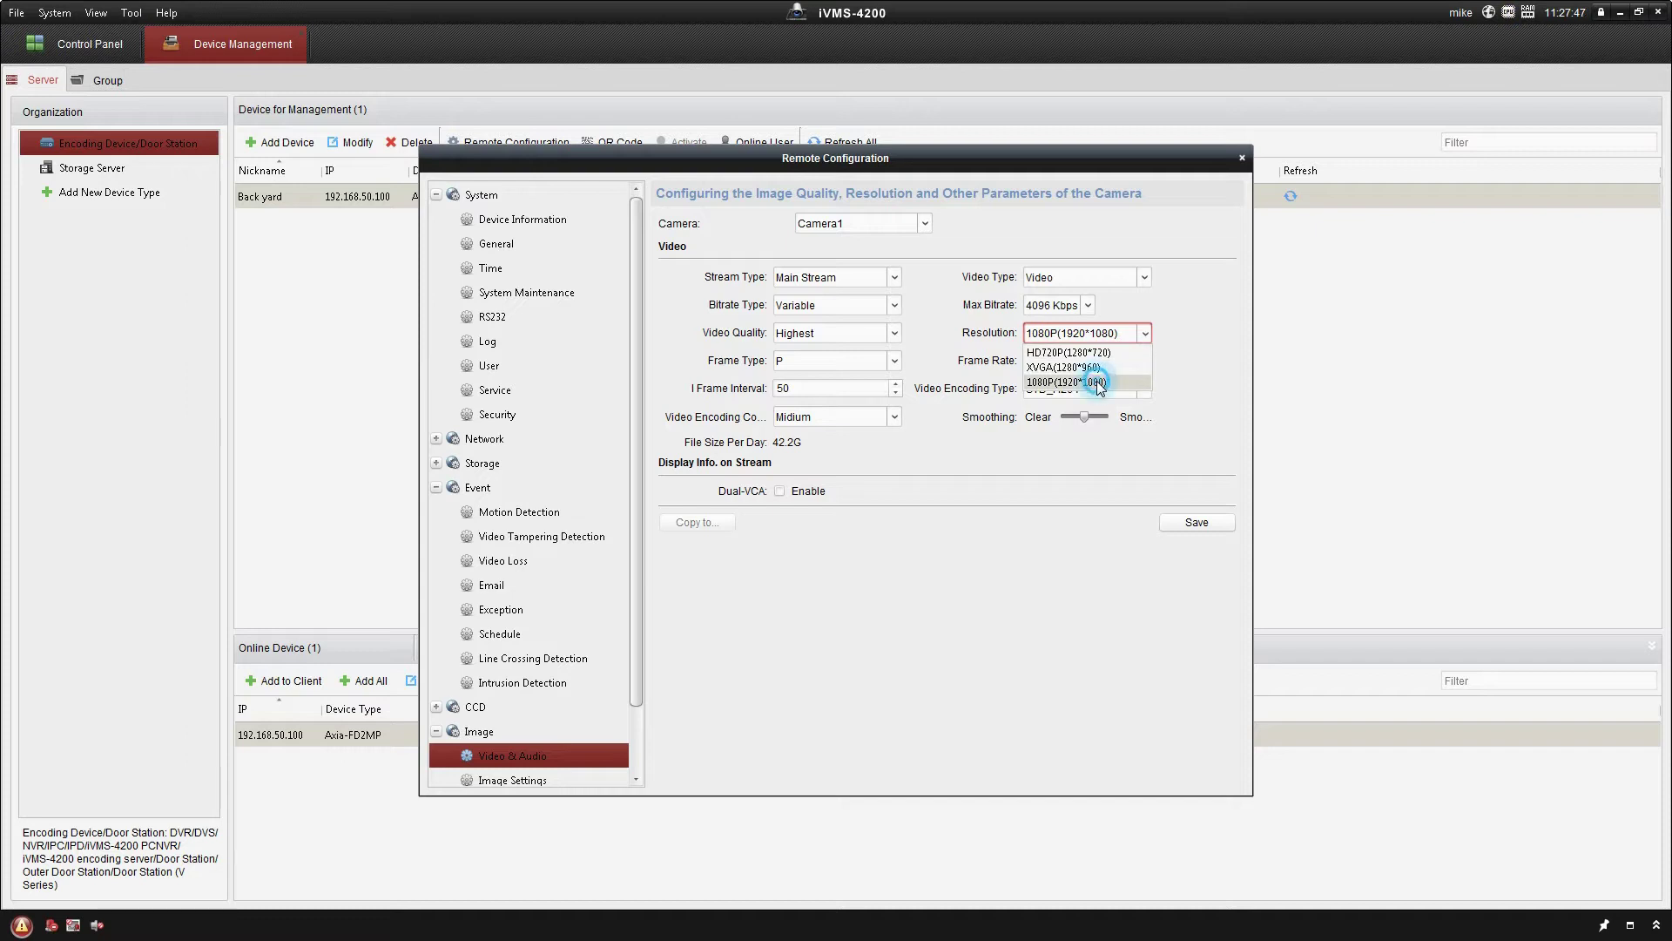
left_click(1094, 384)
left_click(1070, 308)
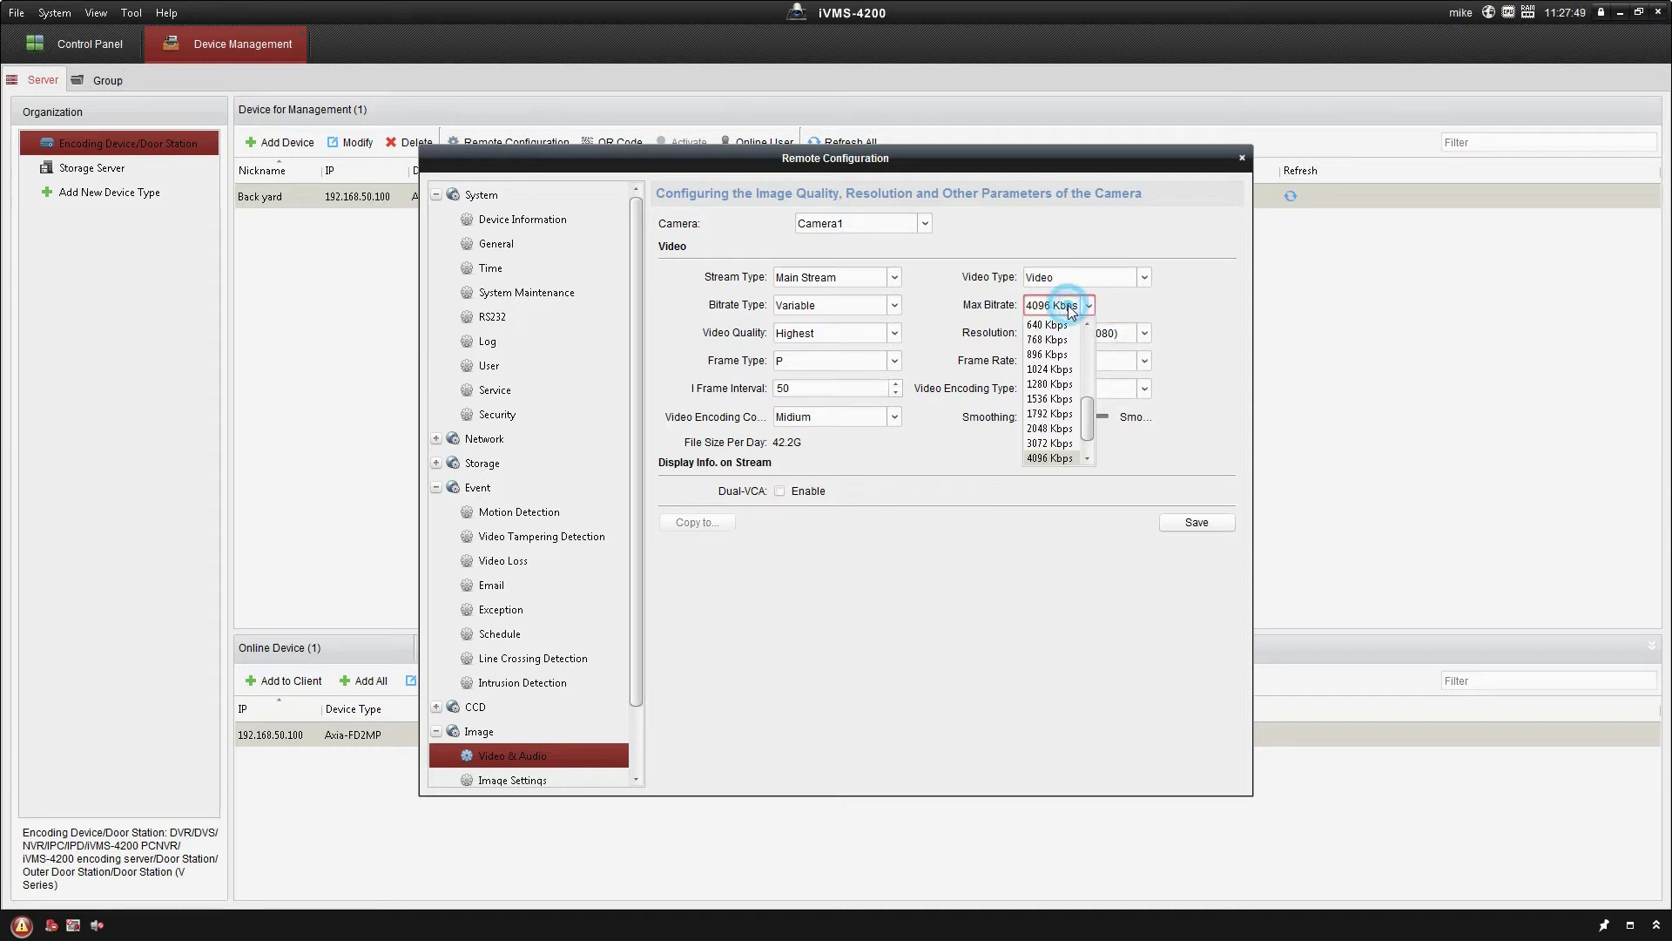
scroll(1054, 436, "down", 2)
left_click(1068, 446)
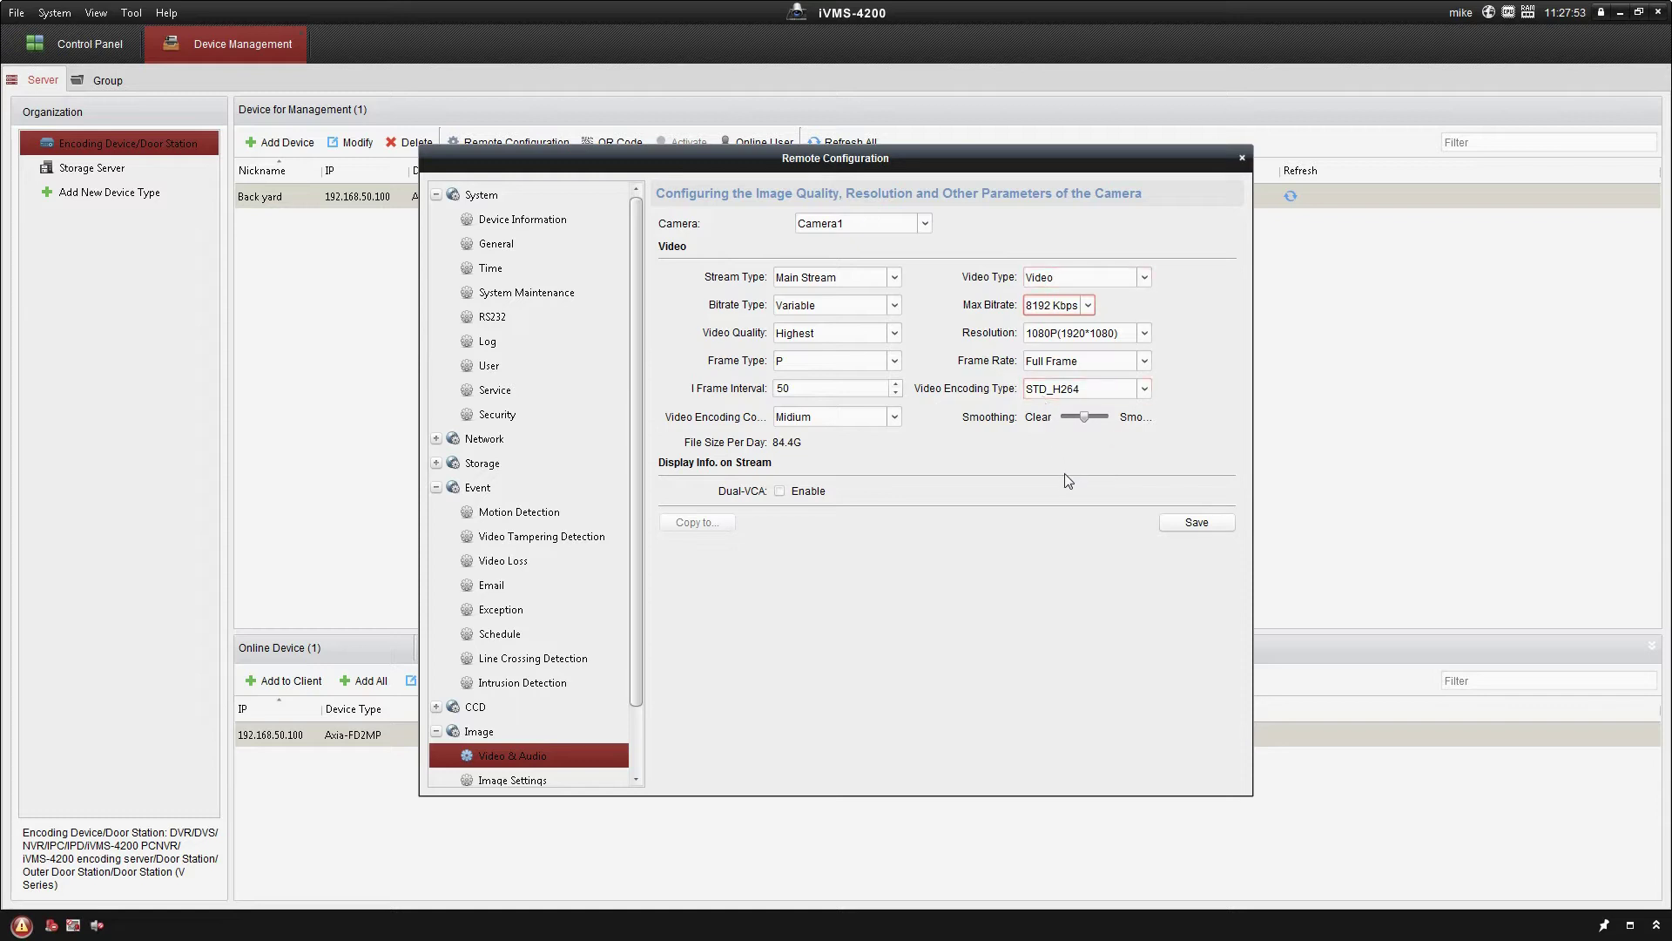
left_click(1209, 523)
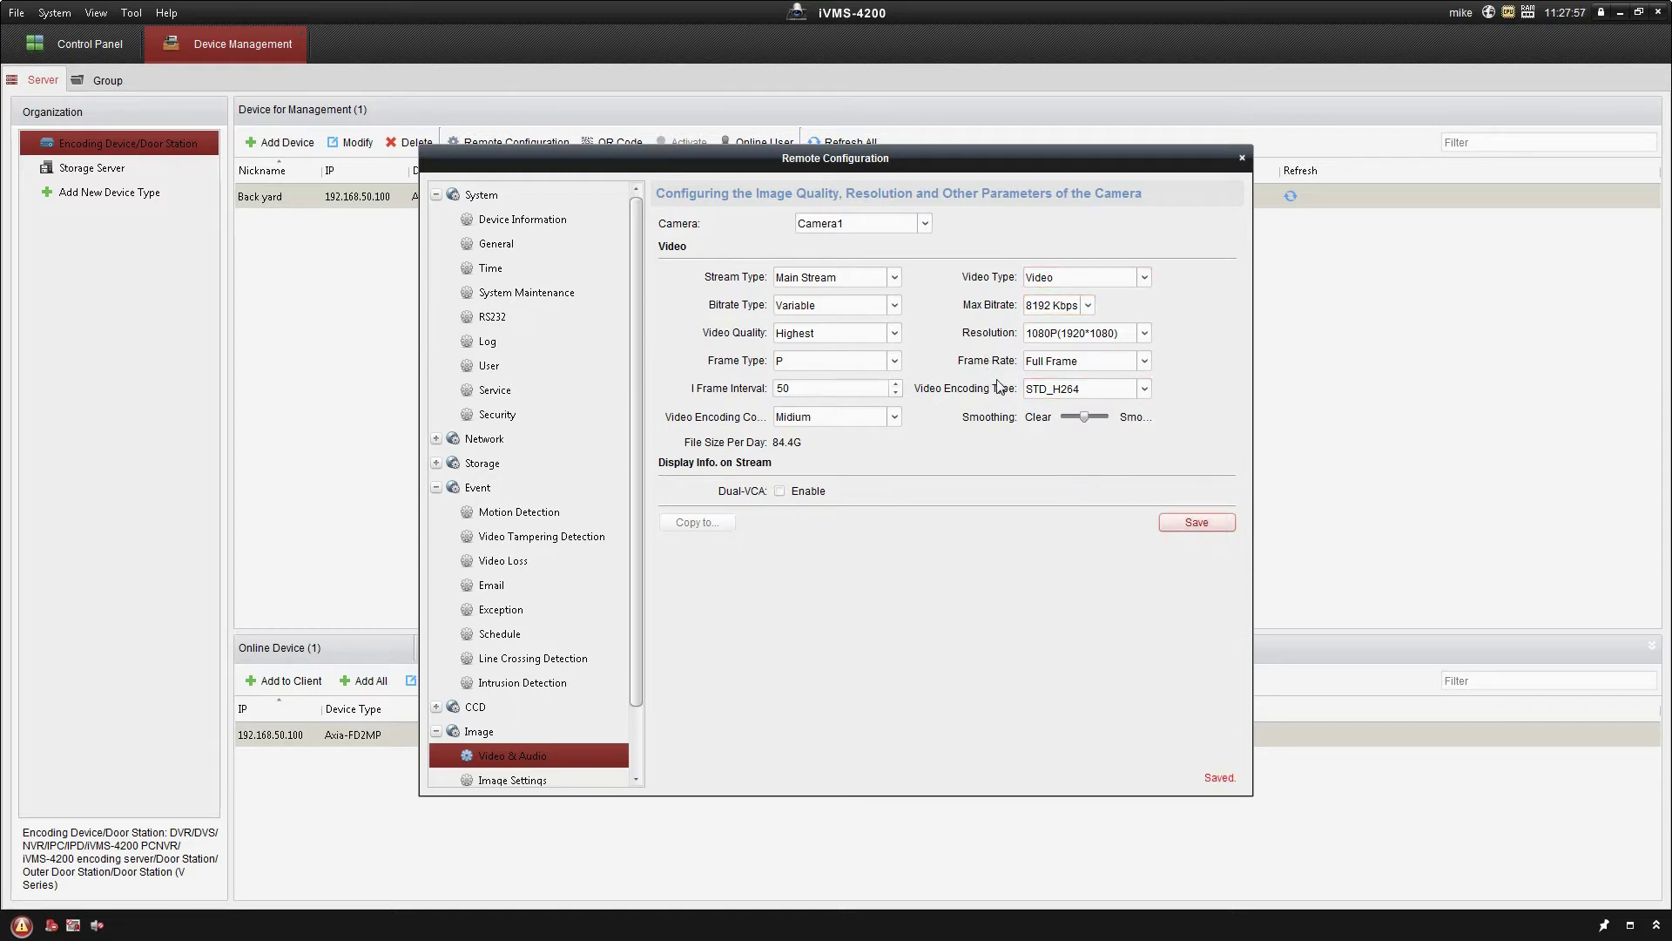
- Browse the Image settings and bring up the on-screen display (Video Display) page
left_click(523, 778)
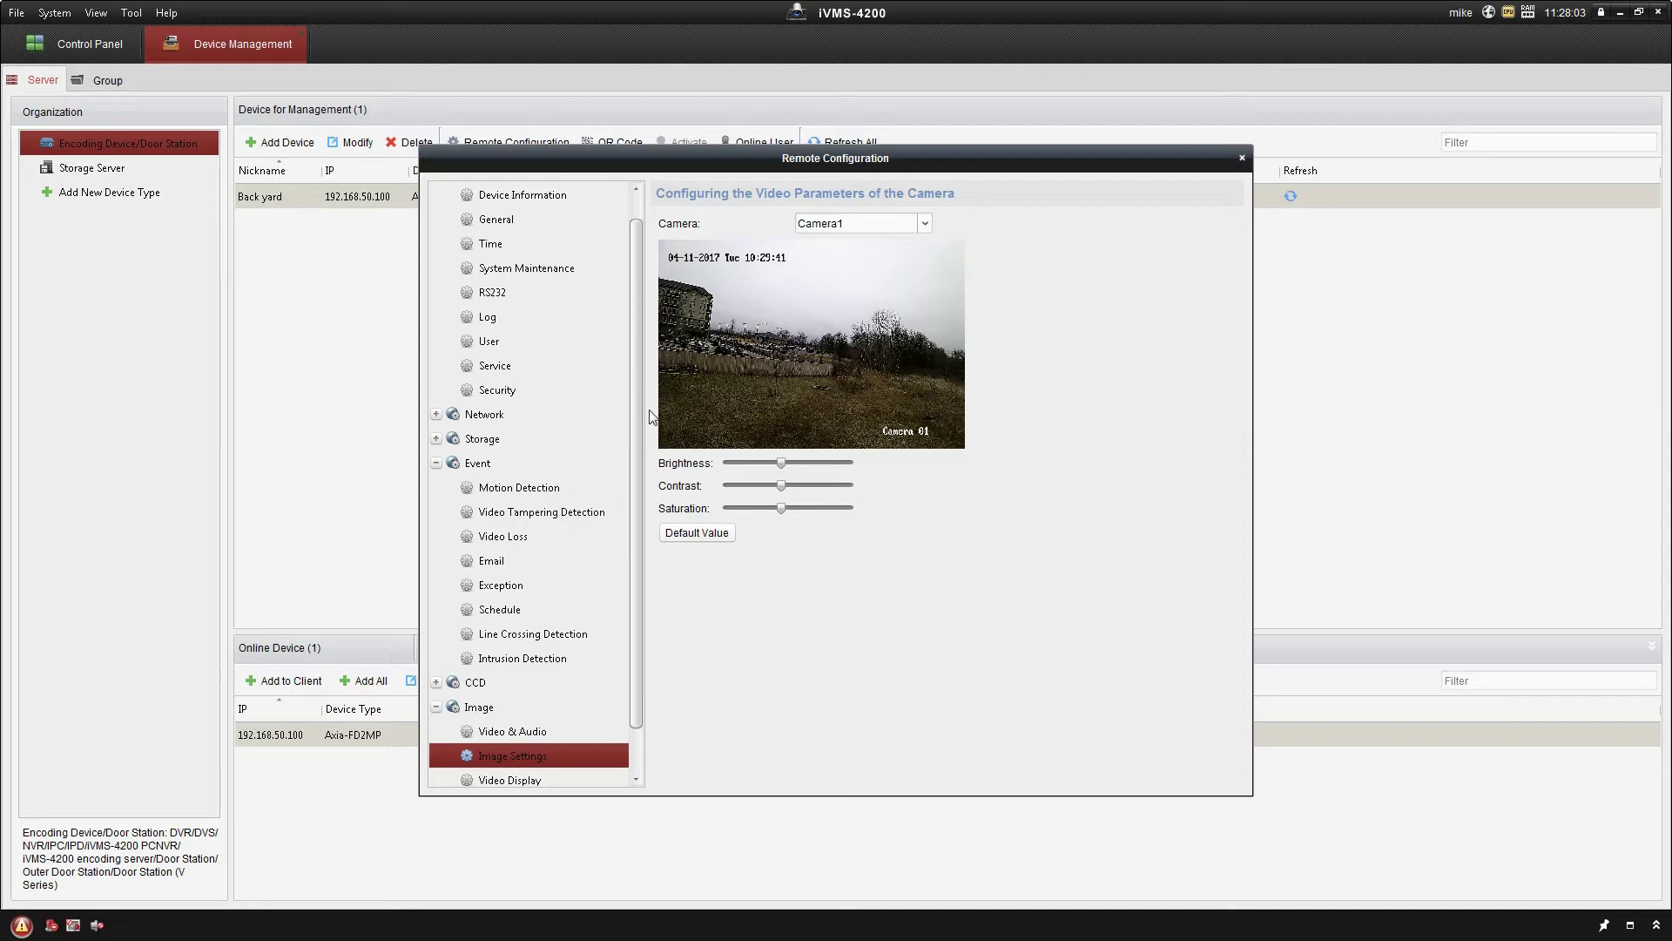
left_click(845, 223)
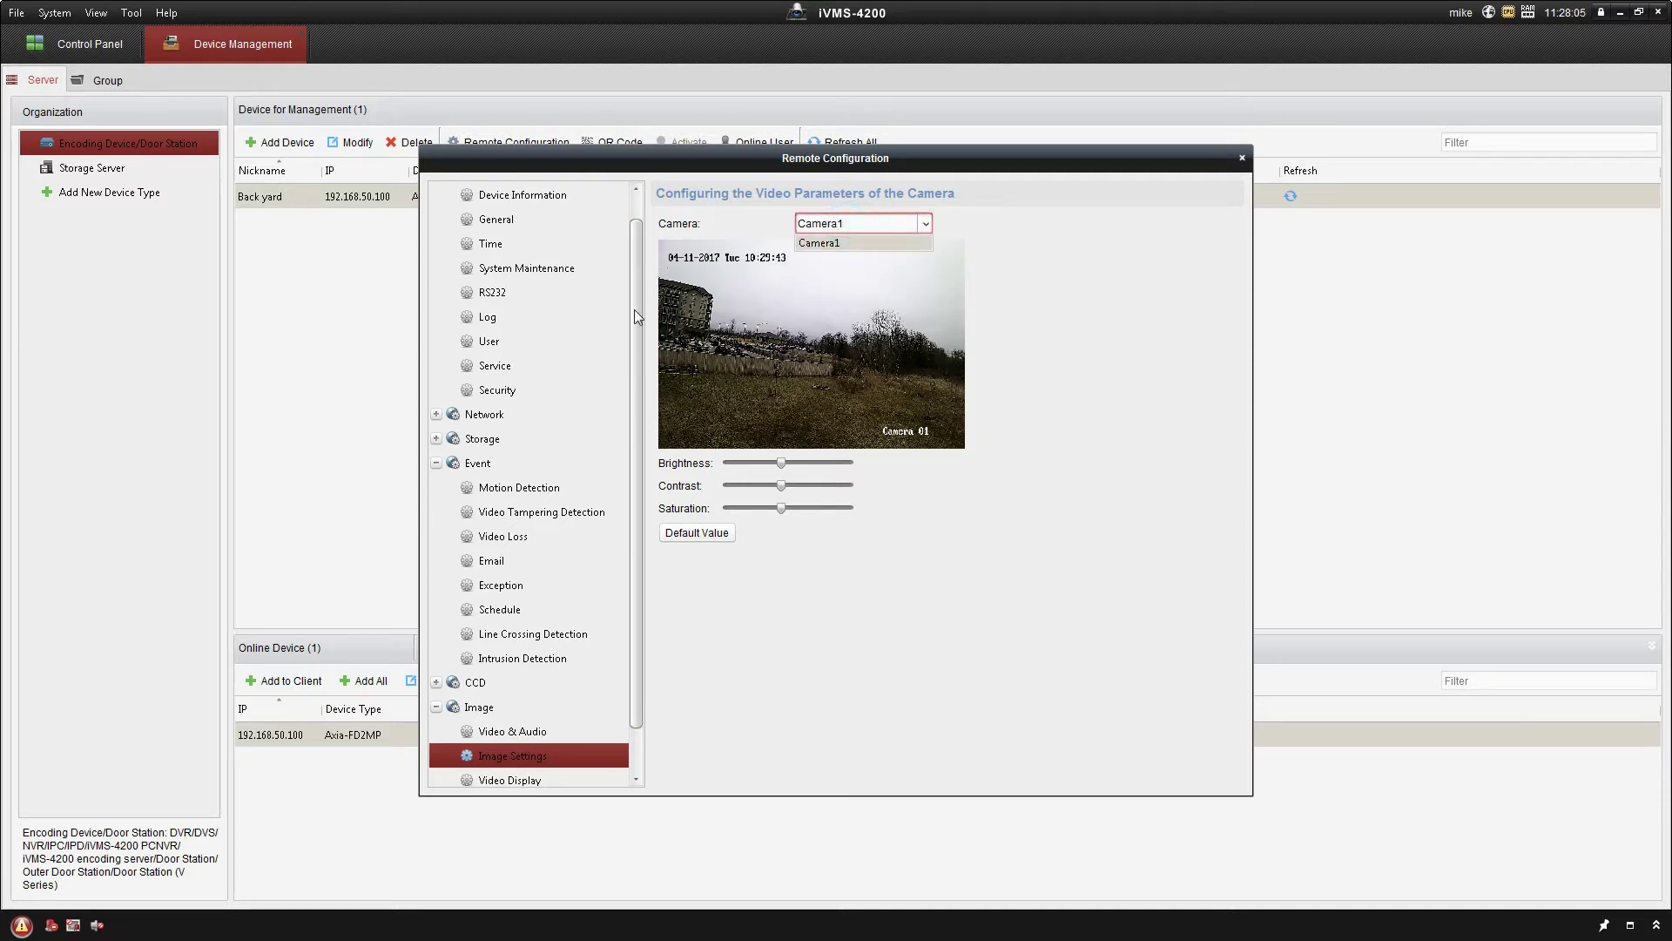
scroll(634, 311, "down", 2)
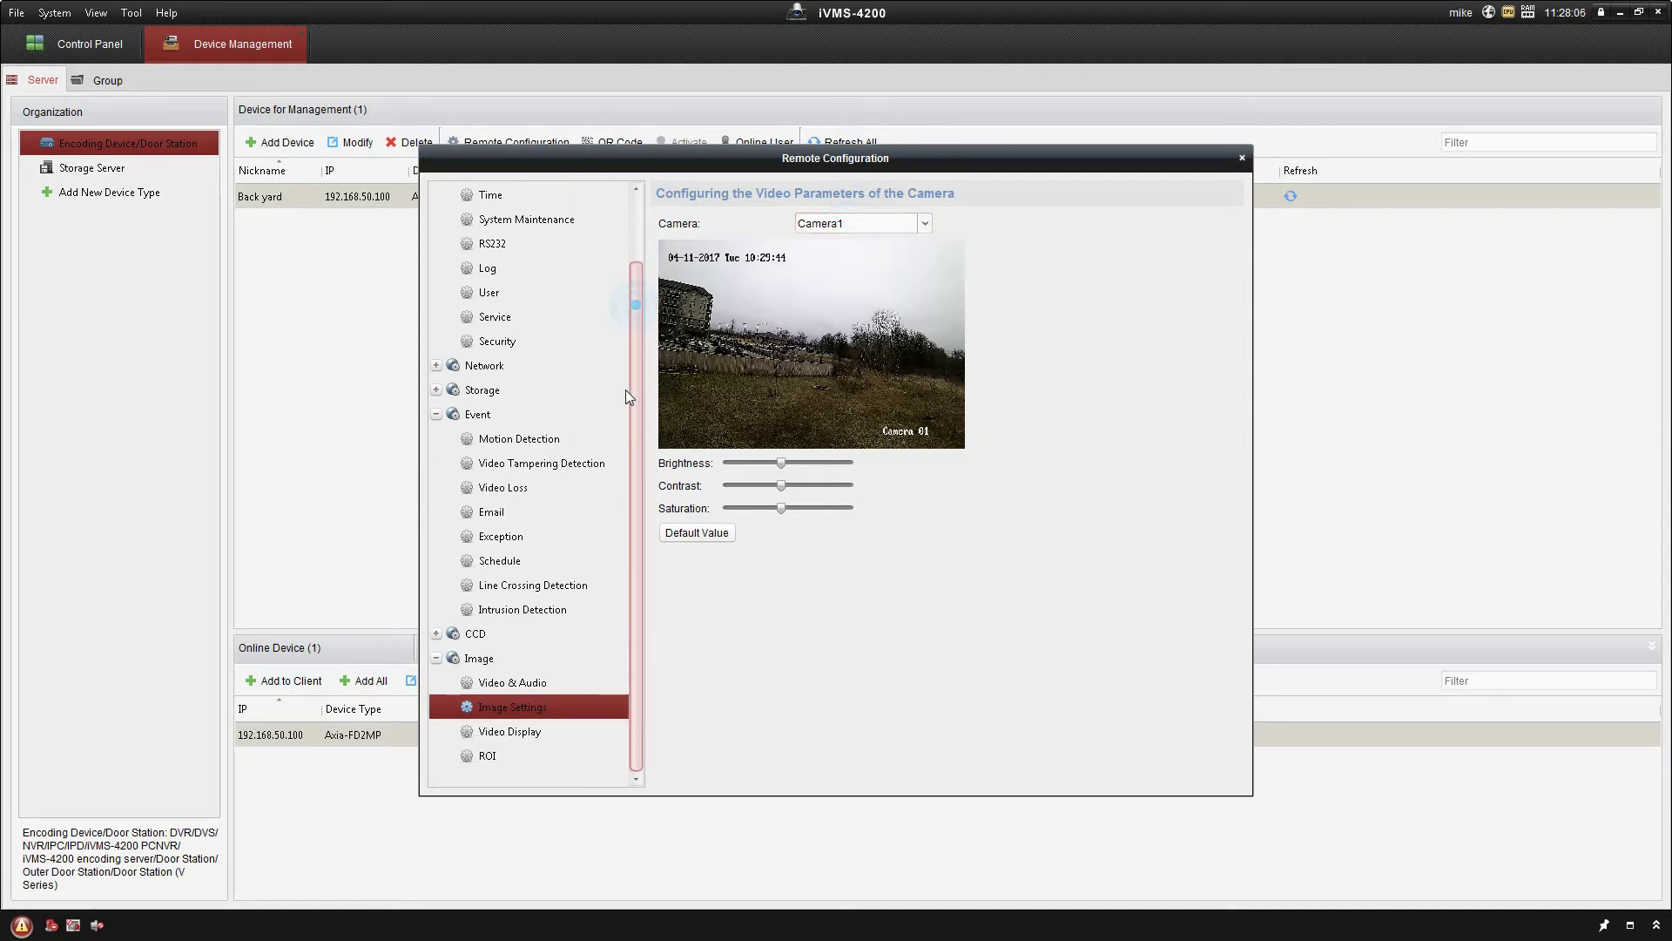
left_click(514, 739)
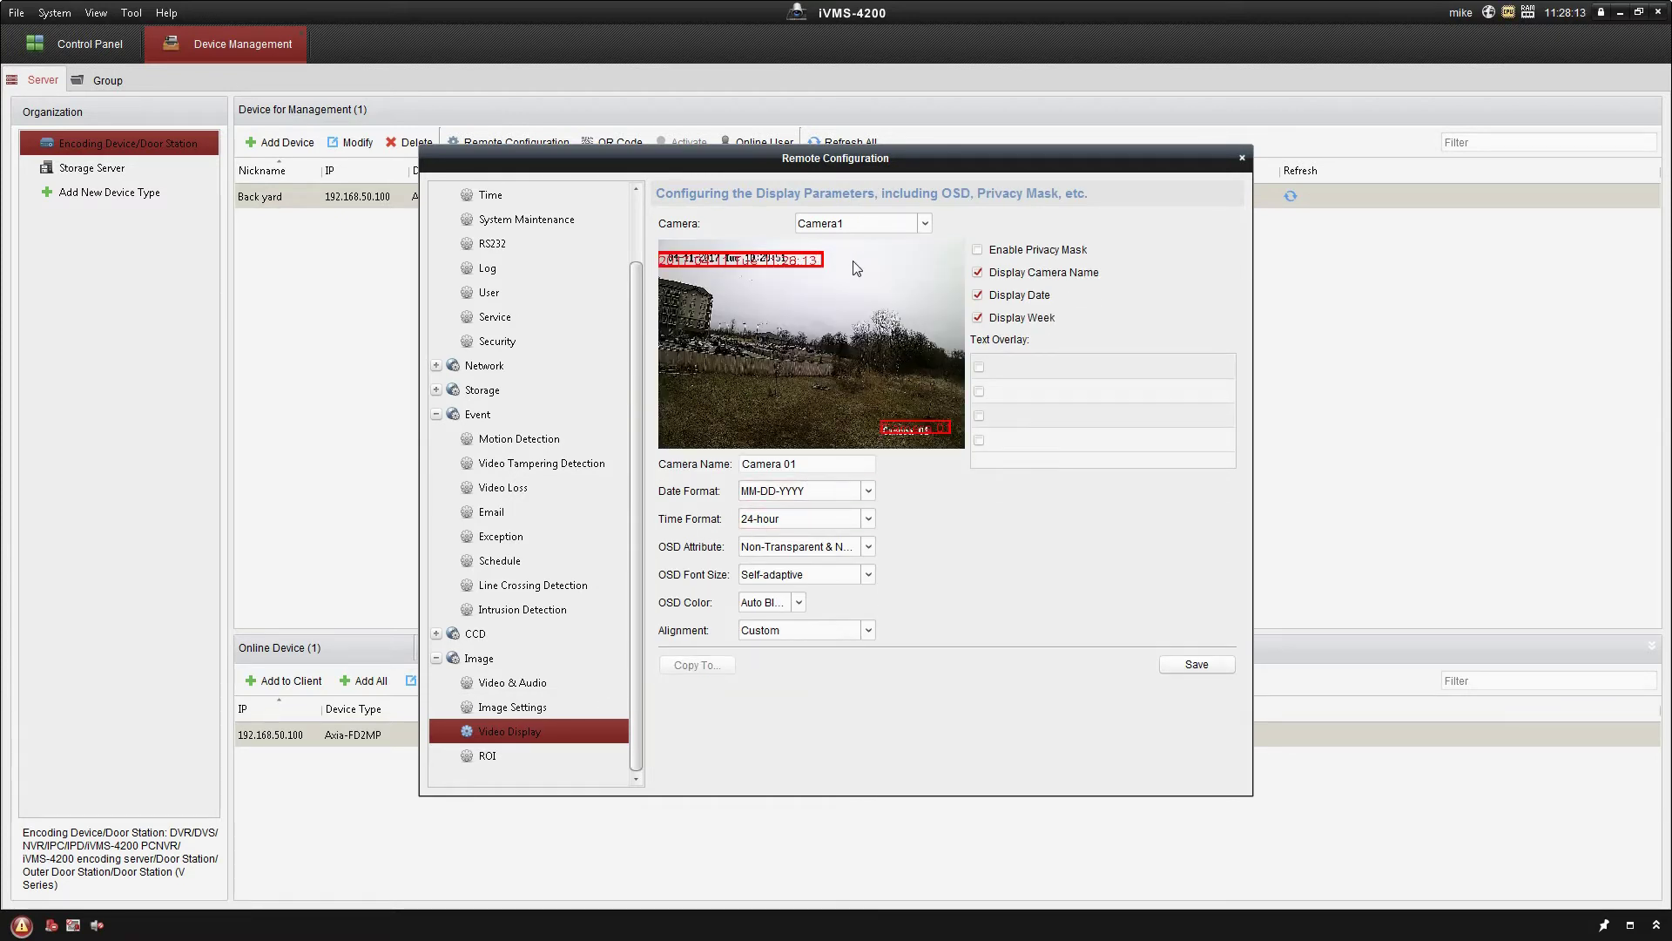
- Hide the date from the OSD, rename the camera 'Back Yard', and save
left_click(977, 296)
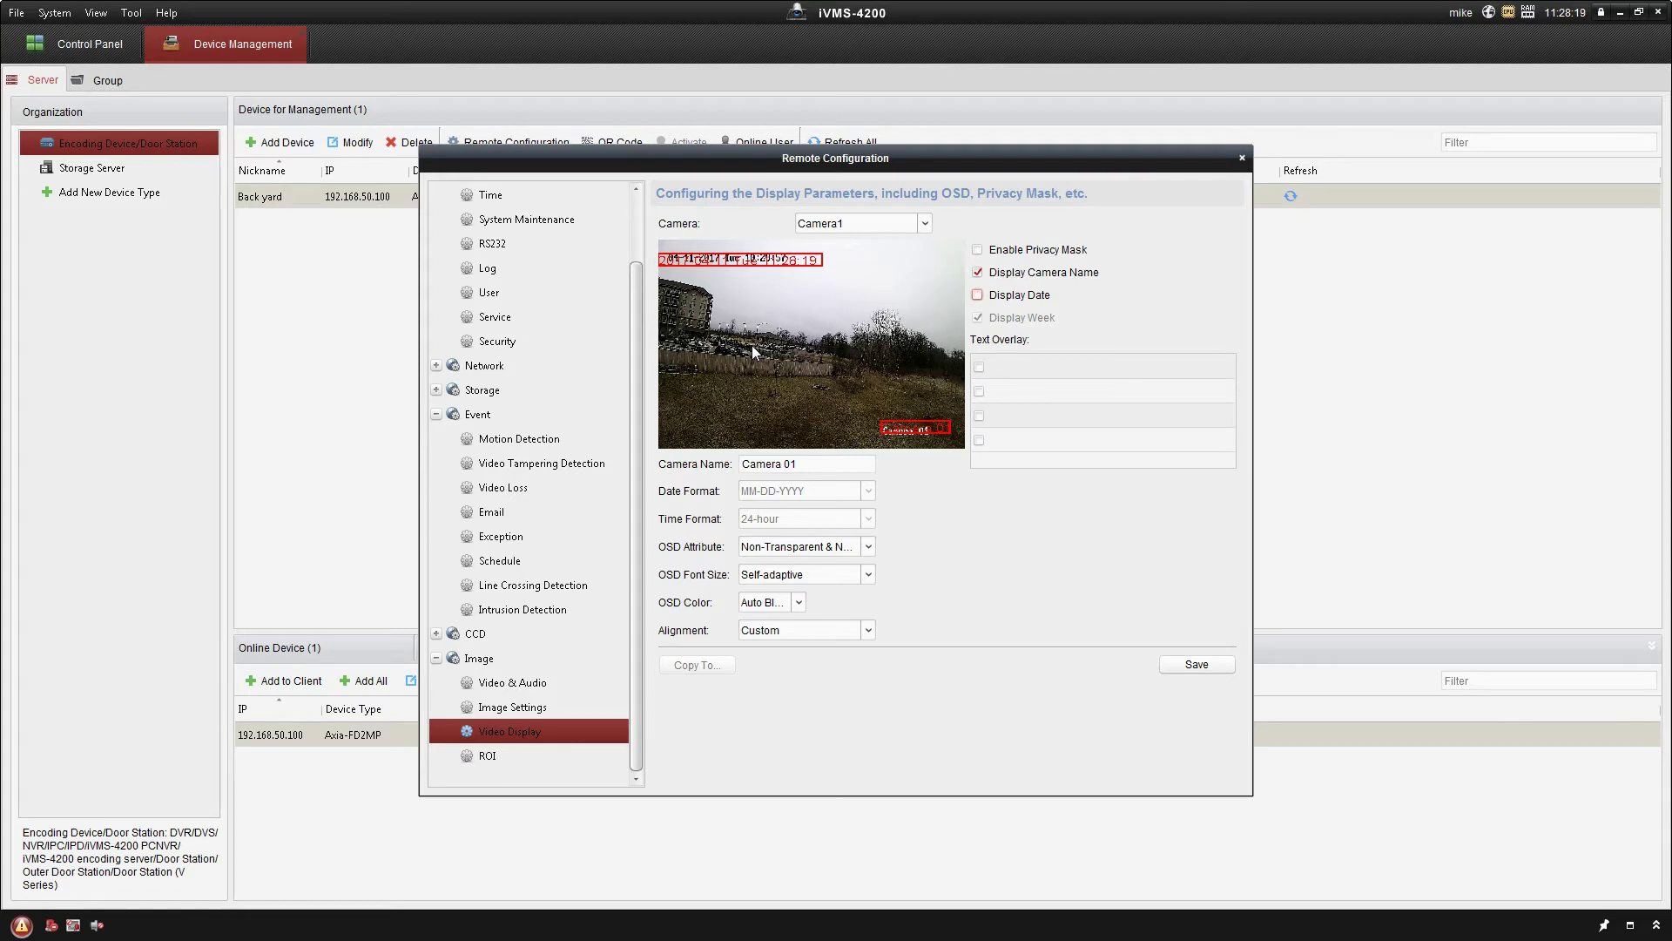
left_click(808, 466)
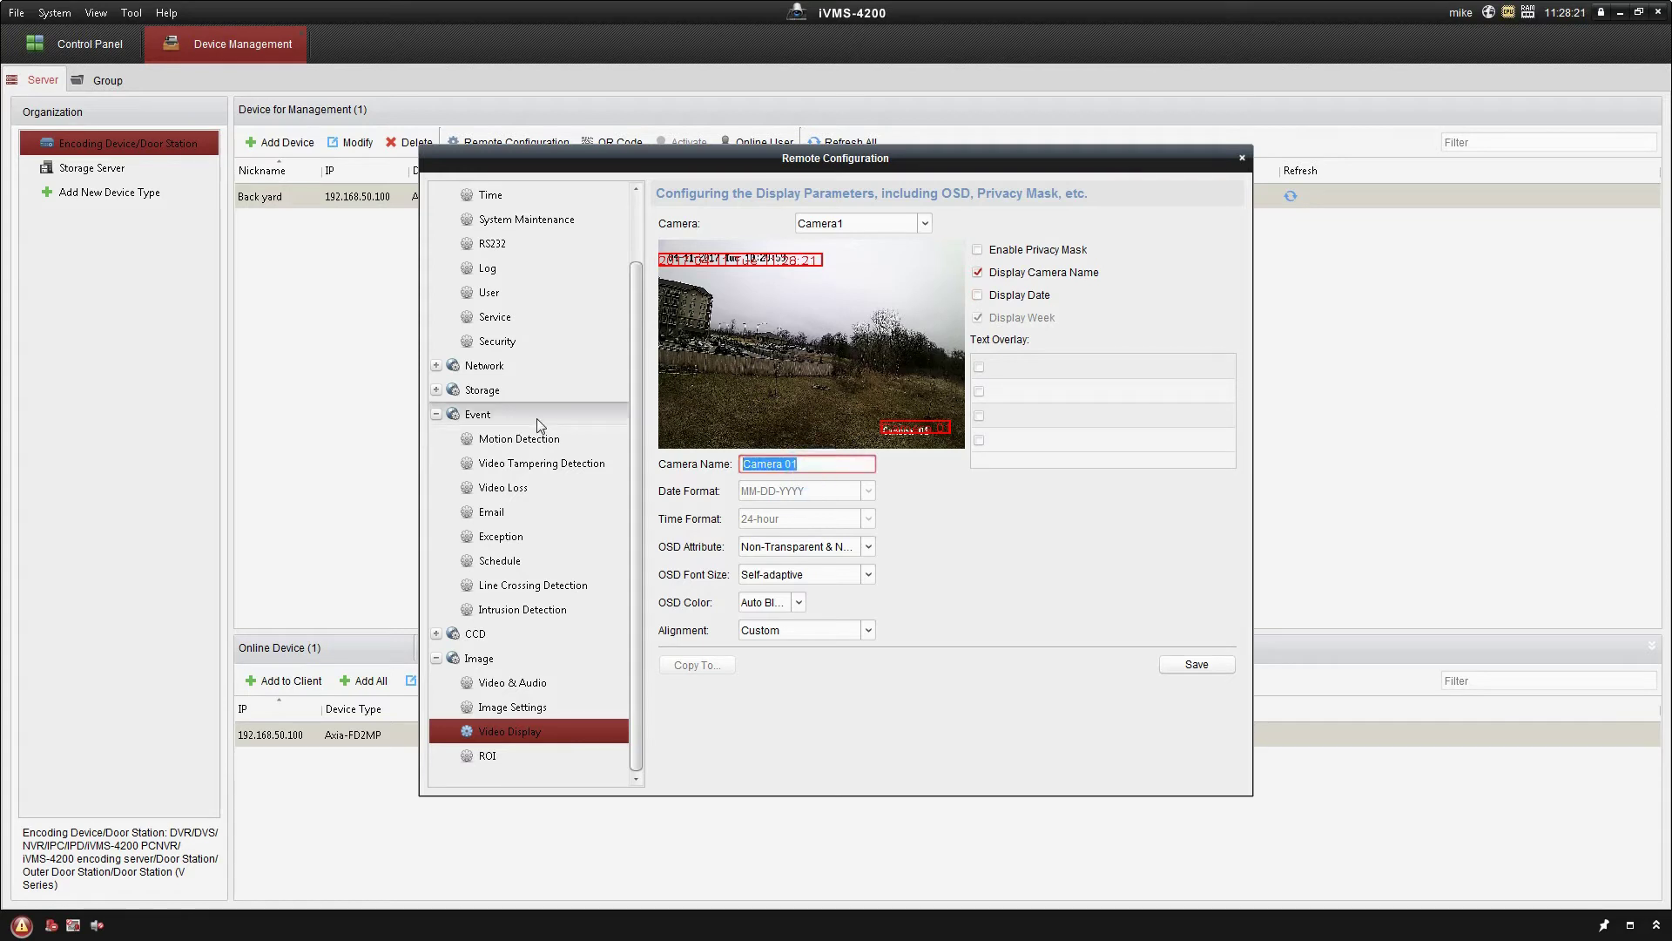
type("Back Yard")
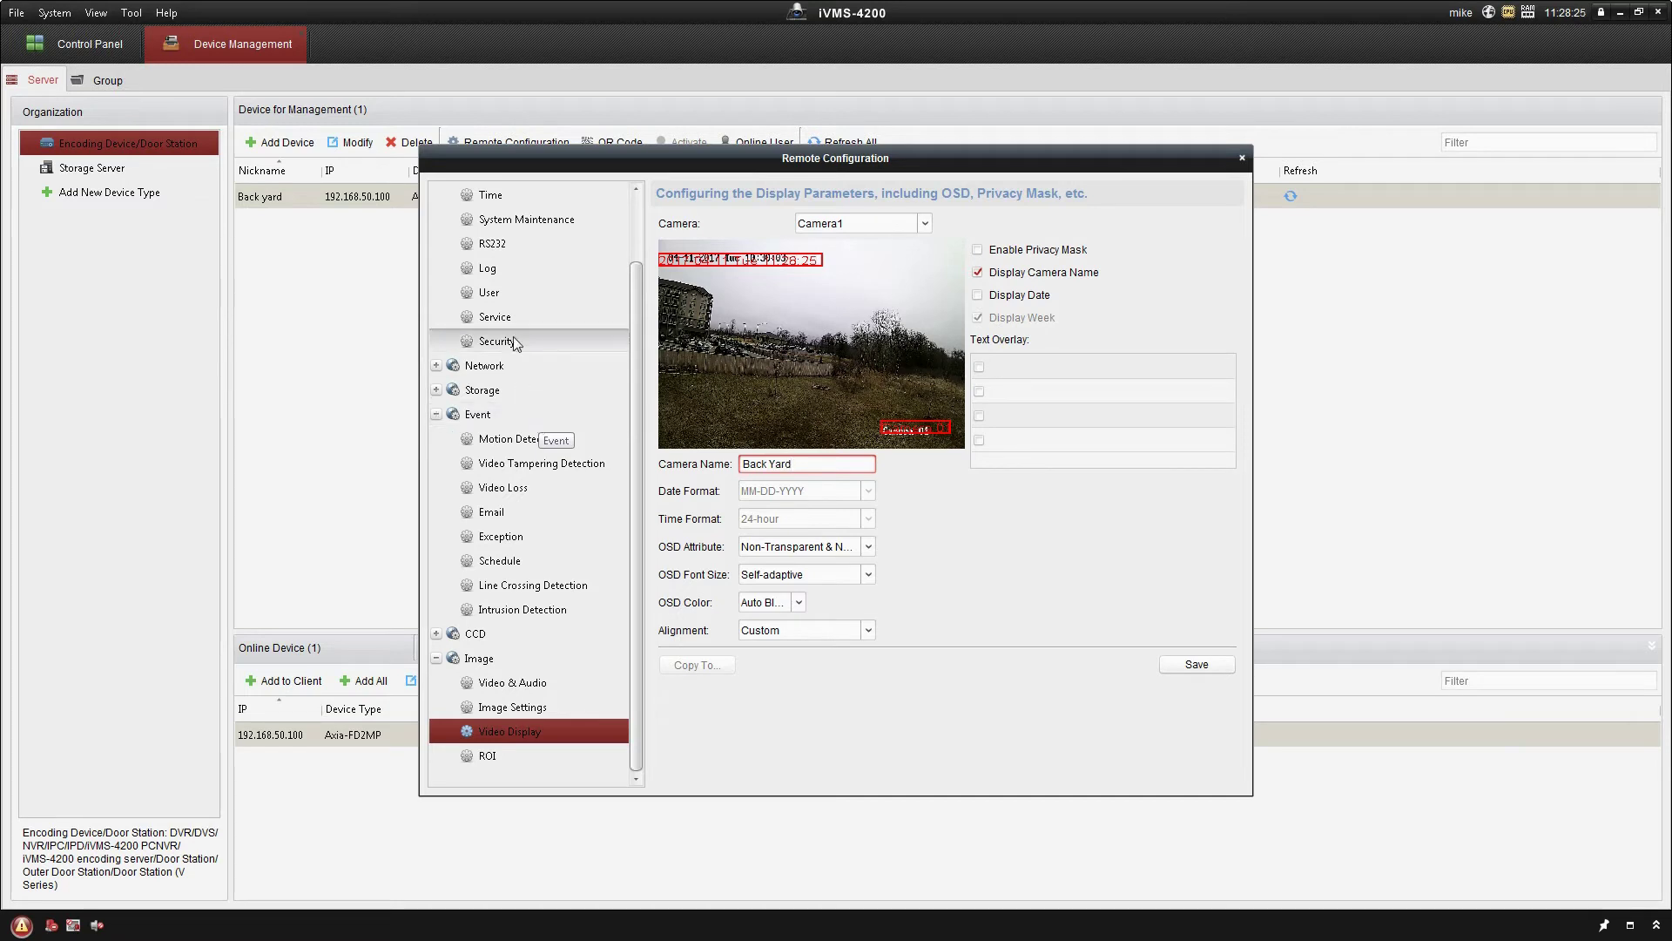
left_click(1193, 665)
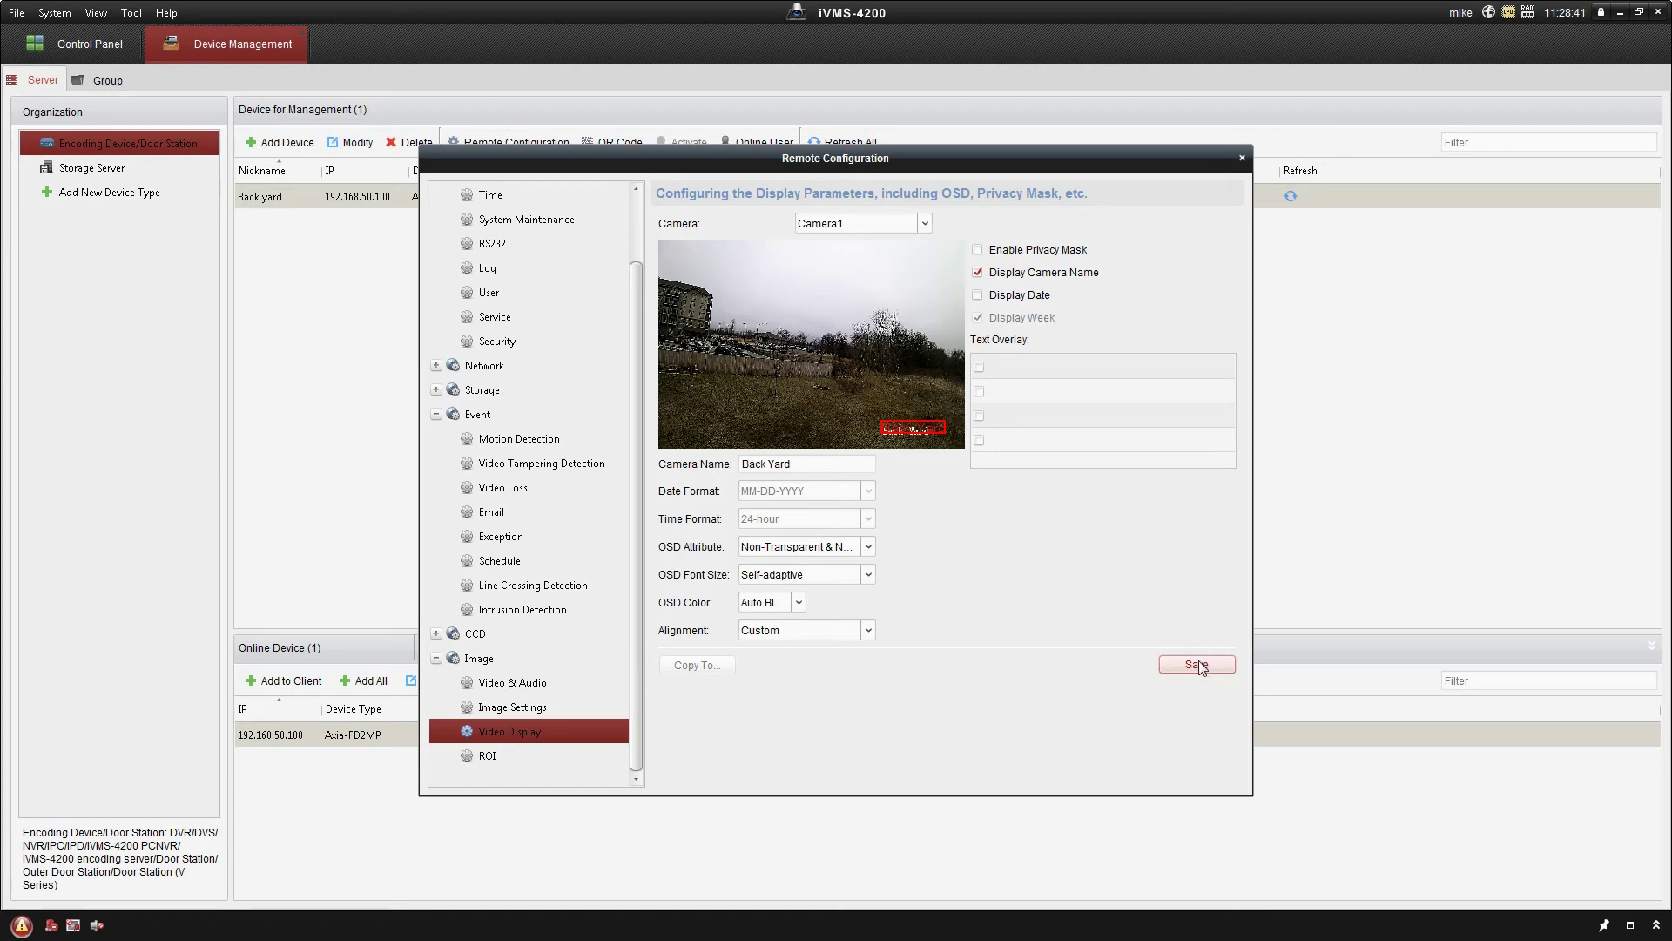
left_click(1241, 159)
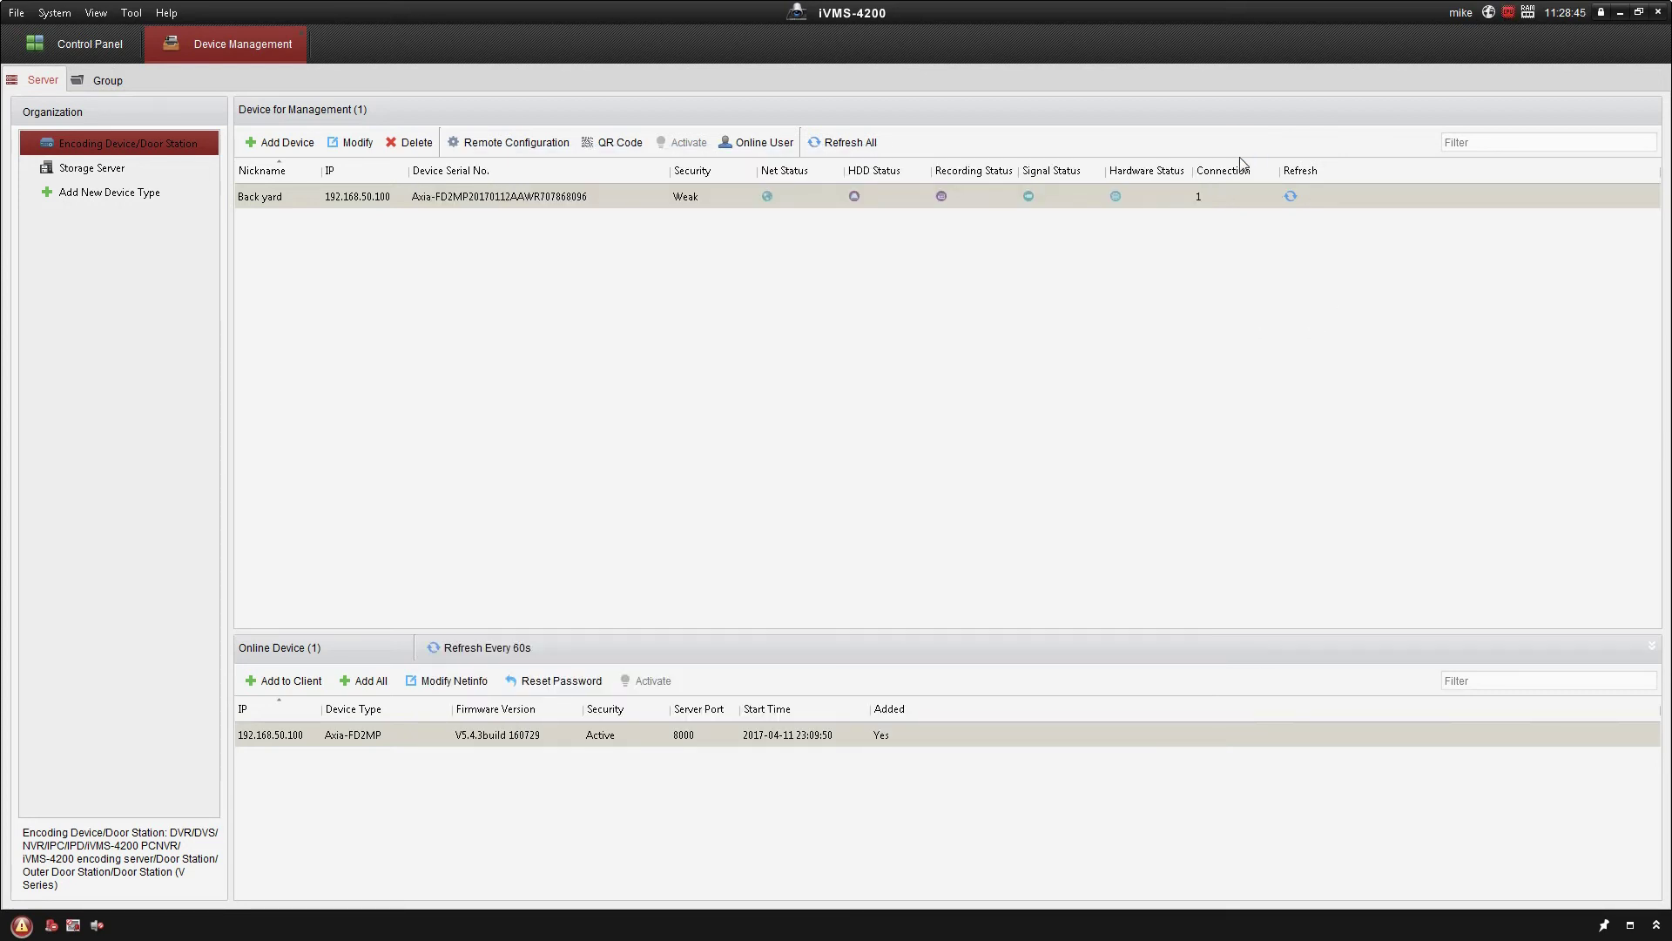